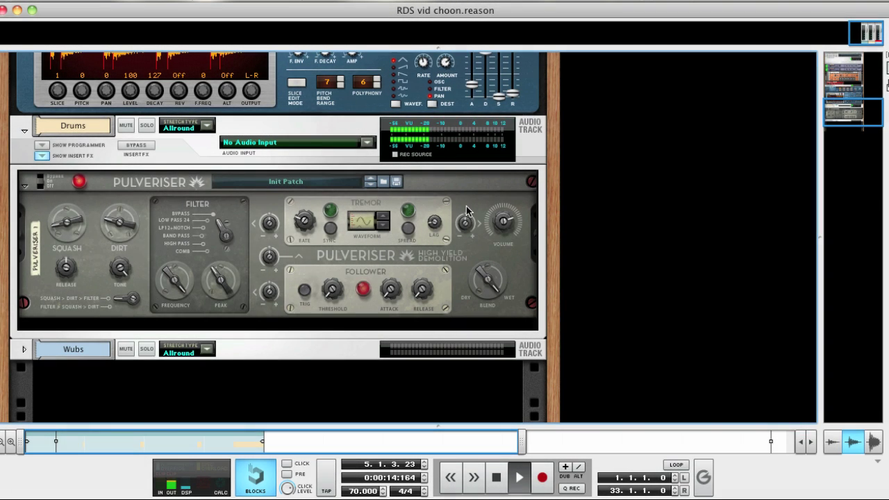
# Flip the rack to the back and front again to inspect the cable connections.
pyautogui.press('Tab')
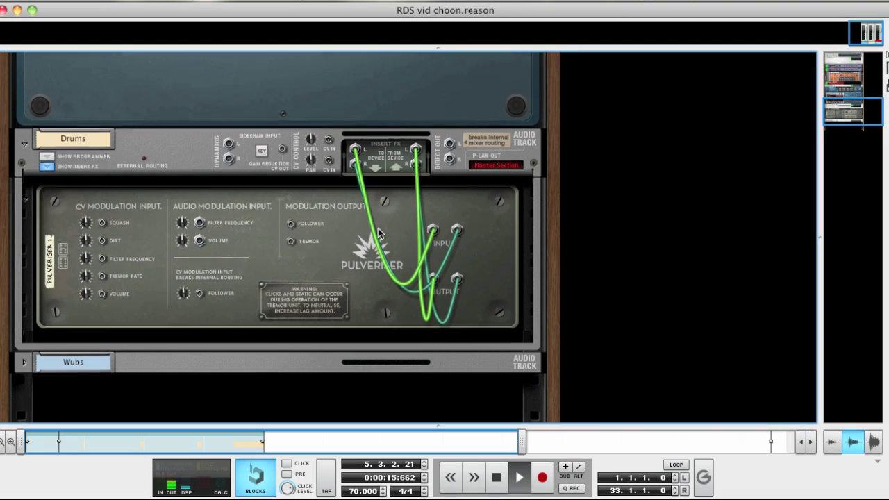
pyautogui.scroll(5, 377, 229)
pyautogui.press('Tab')
pyautogui.scroll(10, 377, 228)
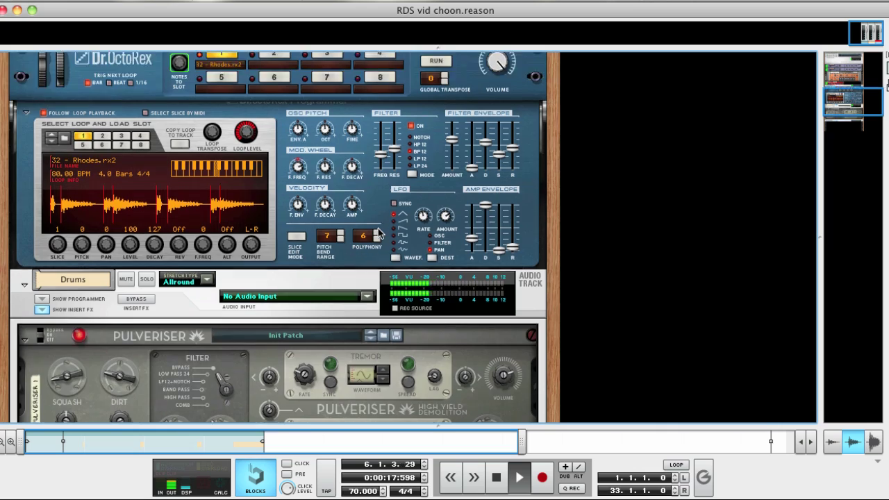
# Recheck the cabling, then switch to the sequencer and bring up the Create Instrument browser.
pyautogui.press('Tab')
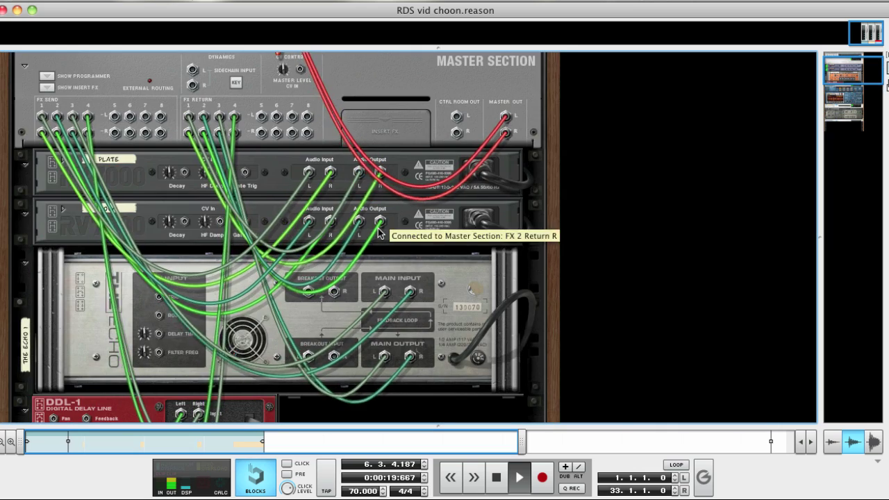
pyautogui.press('Tab')
pyautogui.press('F7')
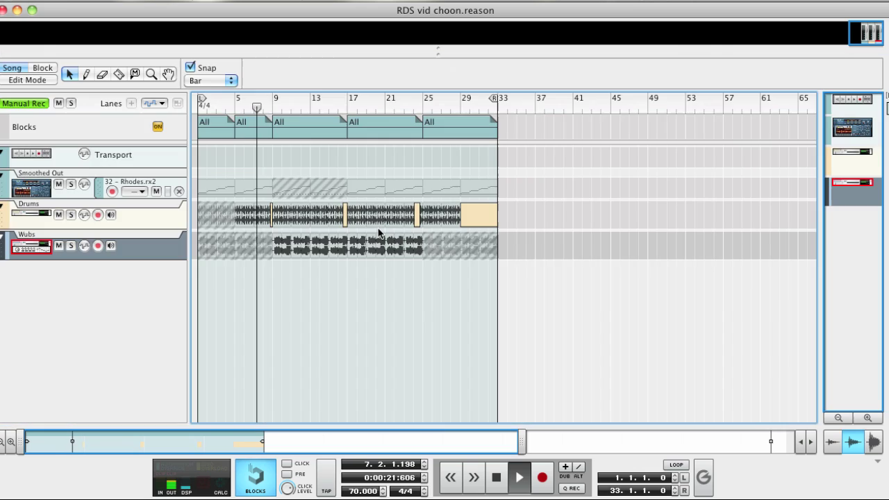
pyautogui.press('super+i')
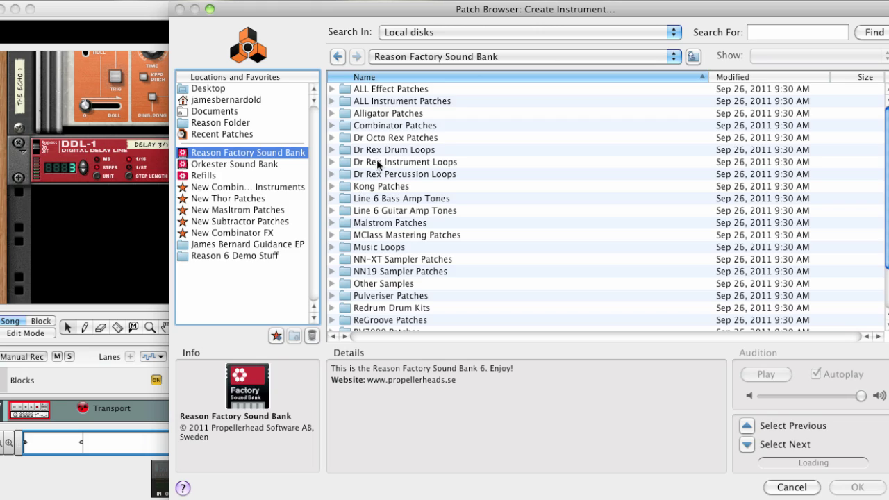
# Browse to ALL Instrument Patches > Bass > Synth Bass in the factory sound bank.
pyautogui.doubleClick(387, 105)
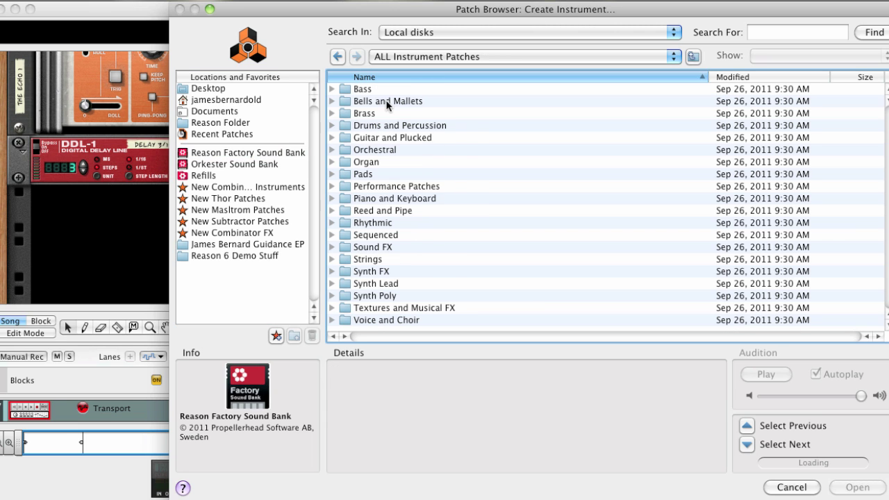
pyautogui.click(332, 89)
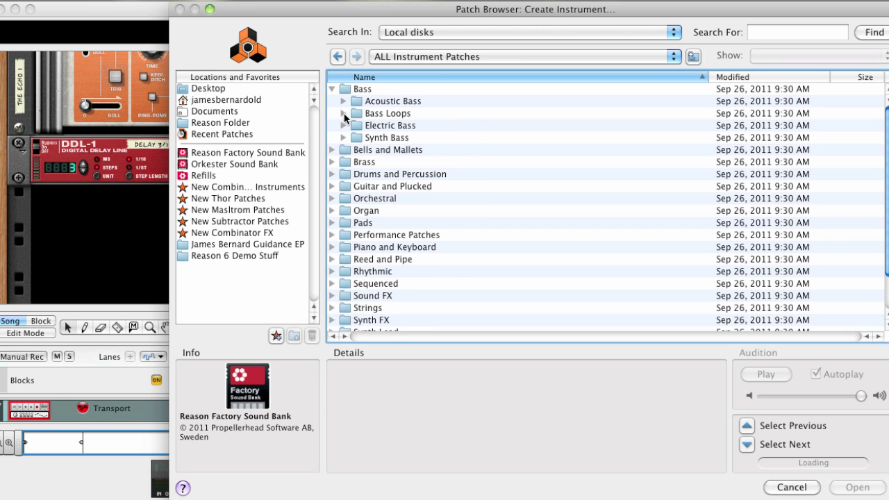
pyautogui.click(345, 137)
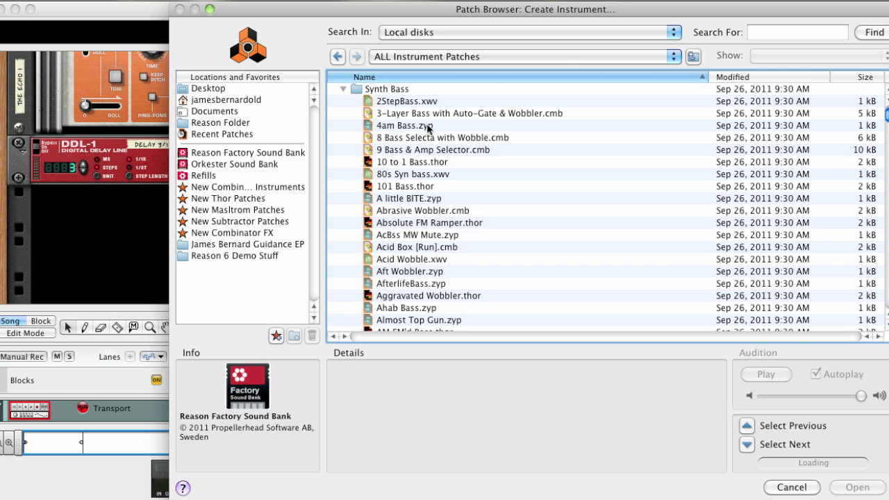
pyautogui.scroll(-3, 428, 127)
# Audition 101 Bass.thor, AcBss MW Mute.zyp, Almost Top Gun.zyp and Analog Triangle.thor, then lower Thor's Freq to 20.
pyautogui.click(401, 122)
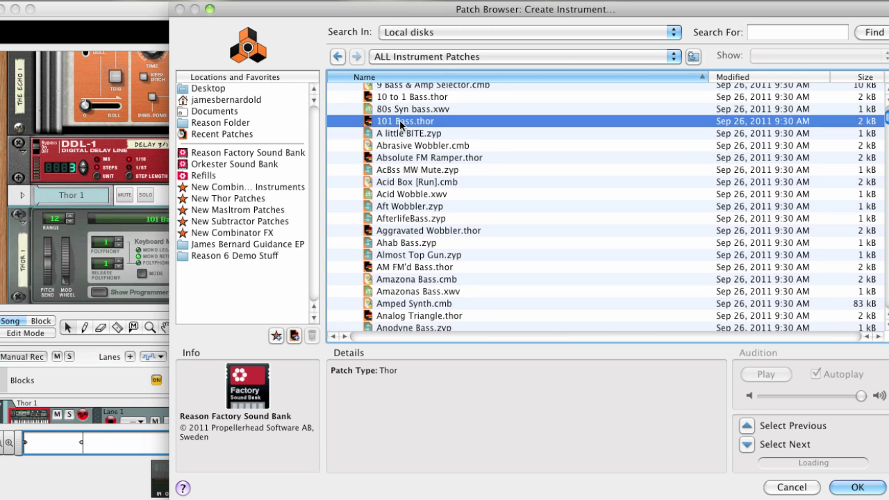
pyautogui.scroll(-3, 401, 125)
pyautogui.click(406, 137)
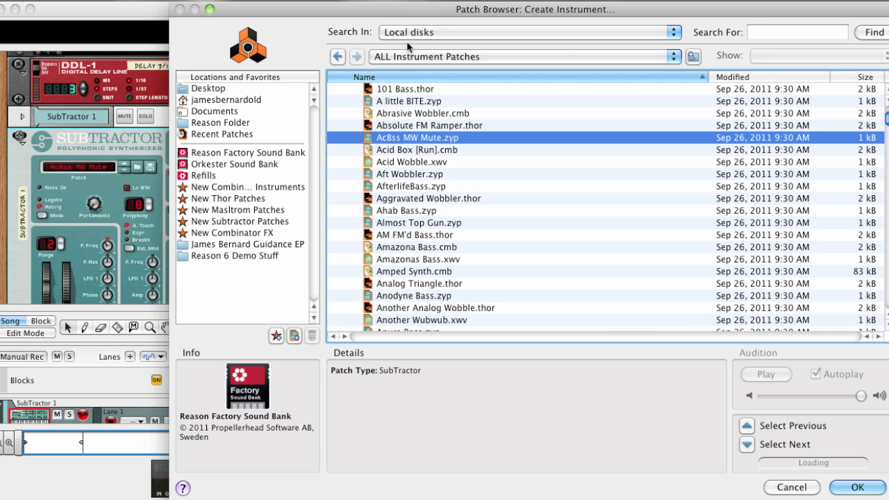
pyautogui.scroll(-3, 417, 186)
pyautogui.click(415, 181)
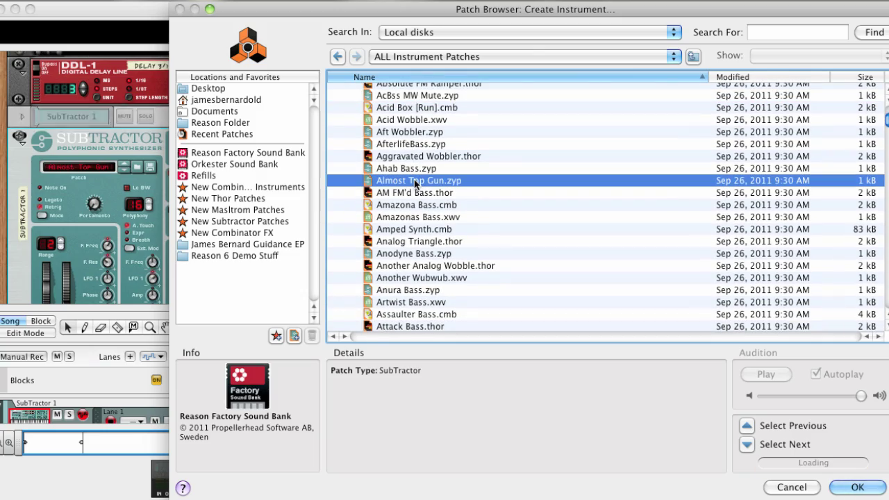
pyautogui.click(394, 242)
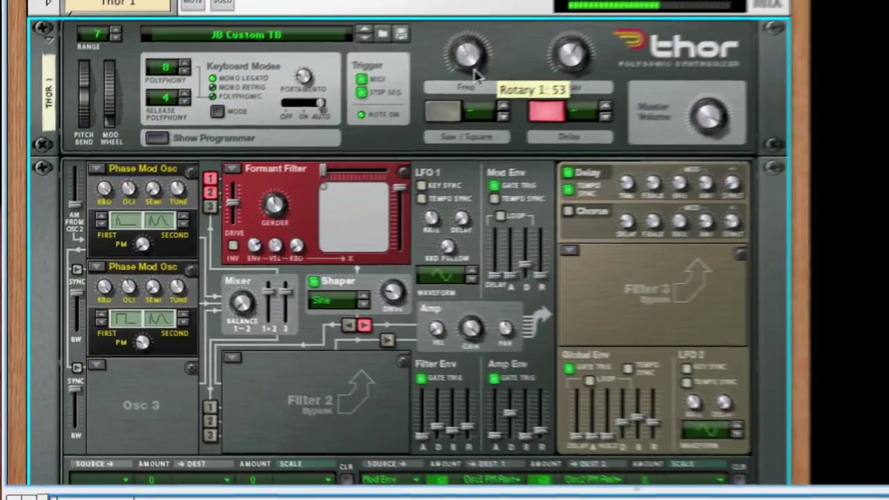
pyautogui.moveTo(475, 72); pyautogui.dragTo(471, 86)
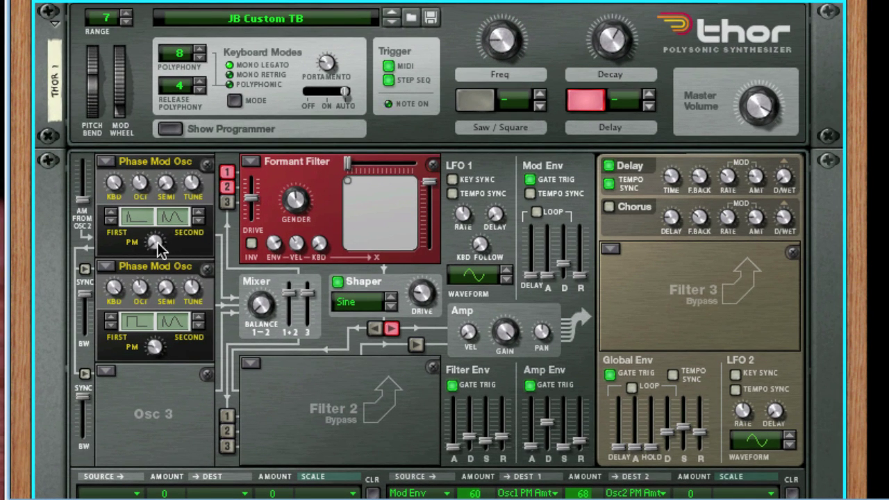
# Lower Osc 1 PM to 24, switch Filter 1 to State Variable, and sweep its cutoff and Freq.
pyautogui.moveTo(161, 236)
pyautogui.moveTo(164, 220); pyautogui.dragTo(158, 240)
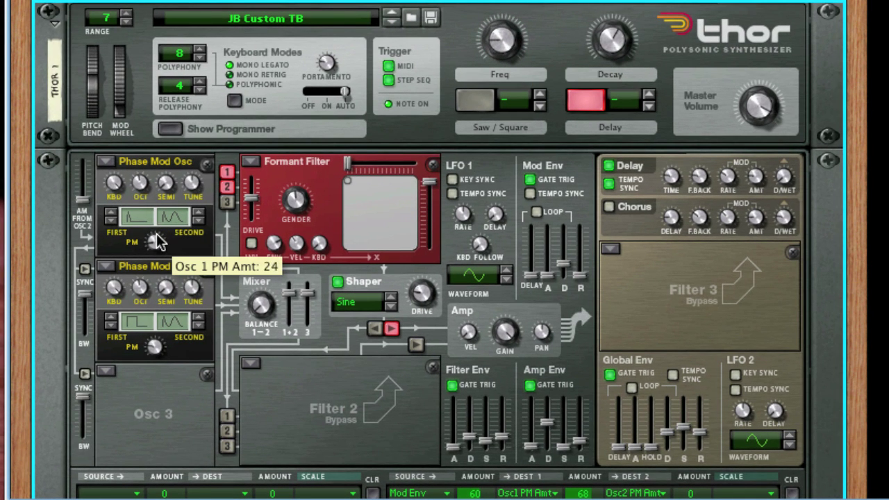
pyautogui.click(251, 162)
pyautogui.click(288, 125)
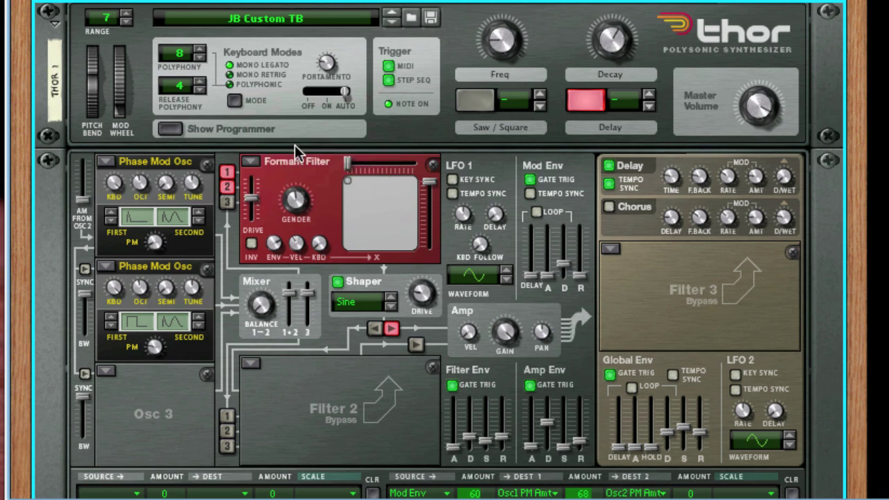
pyautogui.moveTo(291, 203); pyautogui.dragTo(292, 208)
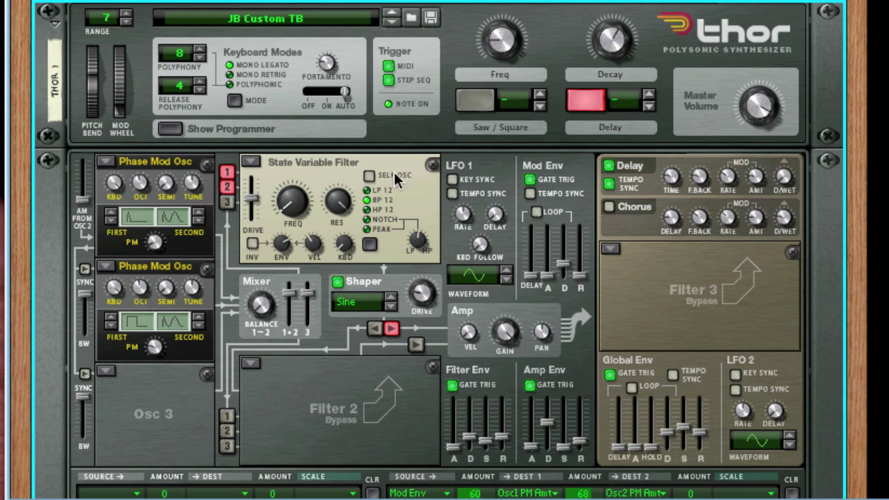
pyautogui.moveTo(510, 56)
pyautogui.moveTo(509, 59)
pyautogui.mouseDown()
pyautogui.moveTo(505, 32)
pyautogui.moveTo(512, 24)
pyautogui.moveTo(511, 61)
pyautogui.mouseUp()
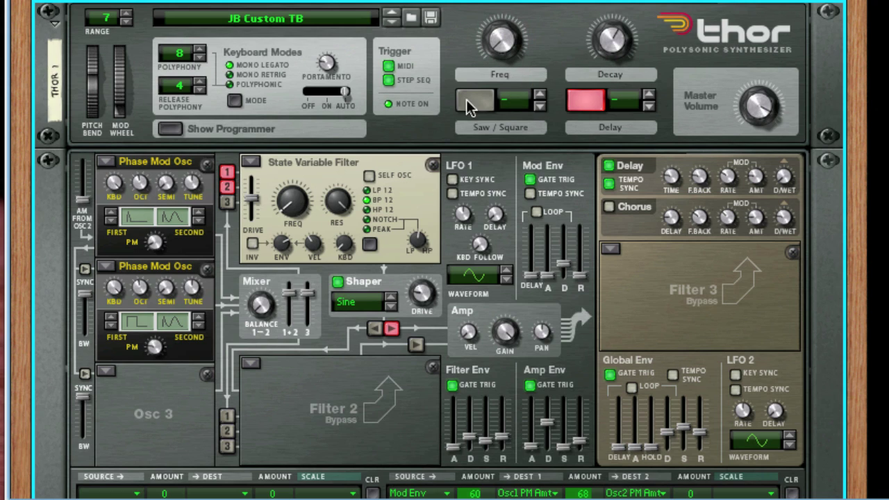
# Return Filter 1 to Formant and drag its X/Y position to 48,52.
pyautogui.click(252, 162)
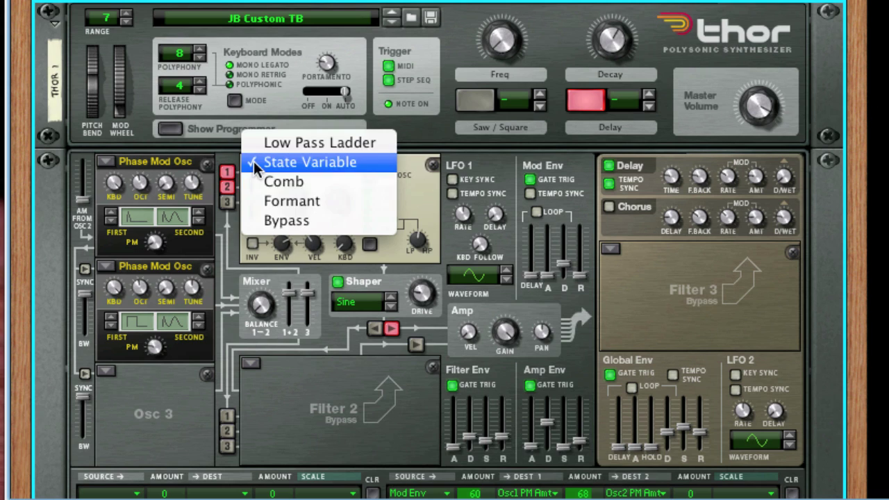
pyautogui.click(268, 200)
pyautogui.moveTo(349, 189); pyautogui.dragTo(317, 231)
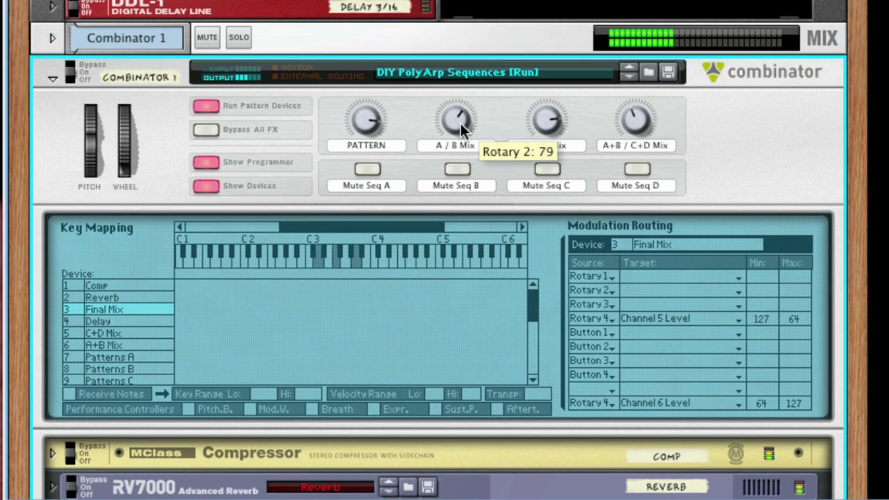
# View the Patterns A and A+B Mix routing, set A/B Mix to 69 and A+B / C+D Mix to 71.
pyautogui.moveTo(461, 123); pyautogui.dragTo(469, 145)
pyautogui.click(129, 357)
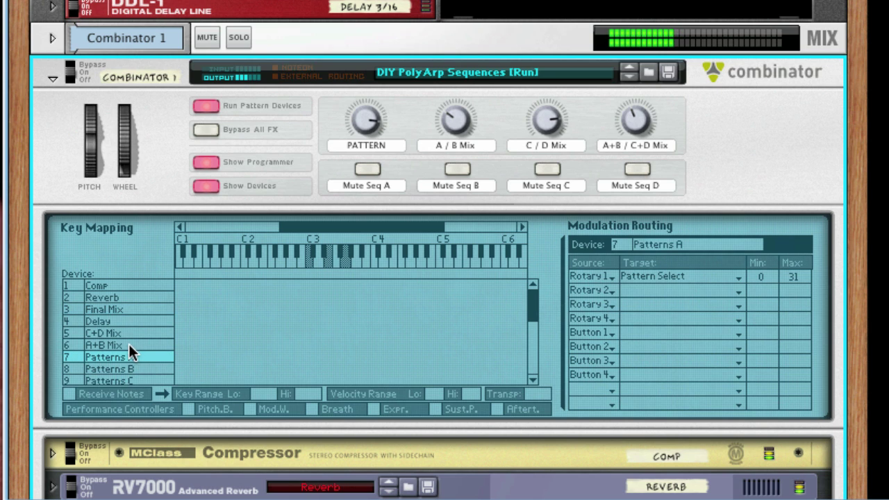
pyautogui.click(129, 345)
pyautogui.moveTo(455, 103); pyautogui.dragTo(458, 92)
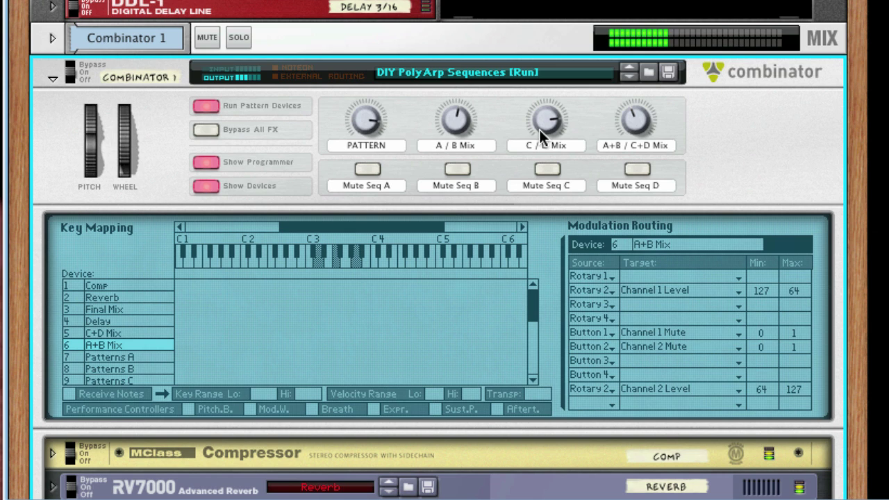
pyautogui.moveTo(634, 127); pyautogui.dragTo(634, 101)
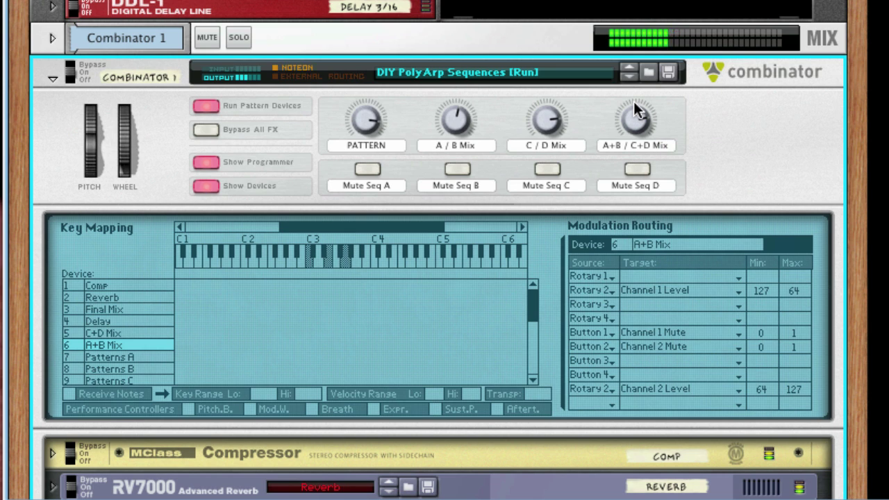
pyautogui.moveTo(634, 101); pyautogui.dragTo(639, 121)
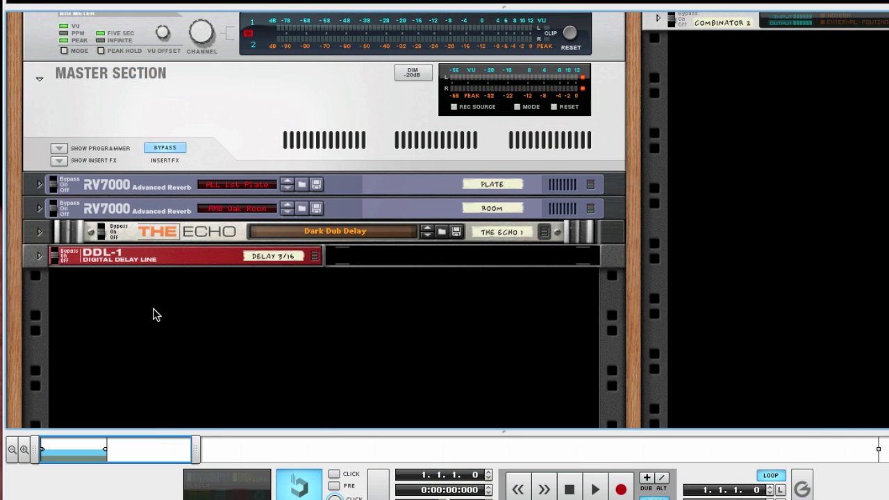
# Add a new Combinator to the empty rack.
pyautogui.rightClick(154, 310)
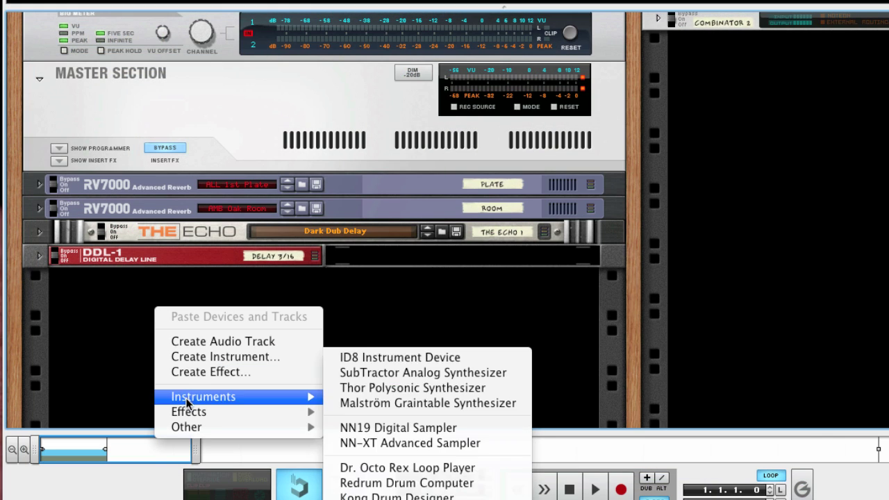
pyautogui.moveTo(185, 428)
pyautogui.click(357, 337)
# Place a SubTractor Analog Synthesizer inside the new Combinator.
pyautogui.rightClick(319, 256)
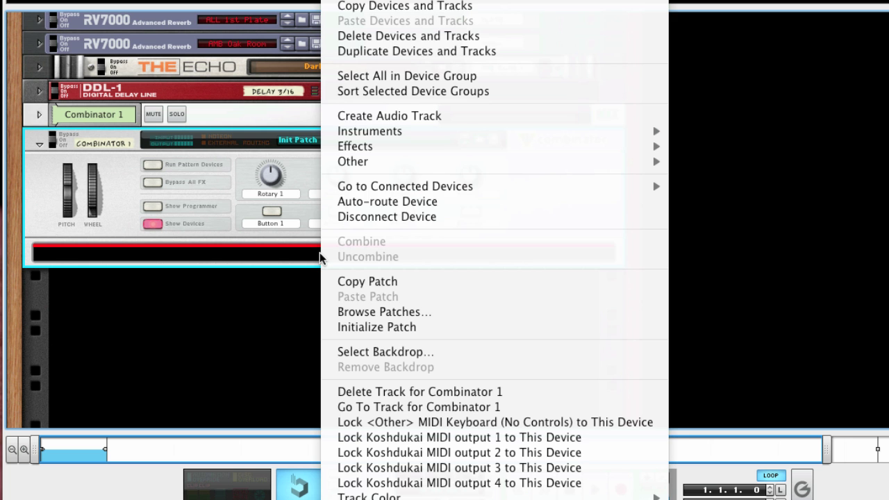
pyautogui.moveTo(572, 134)
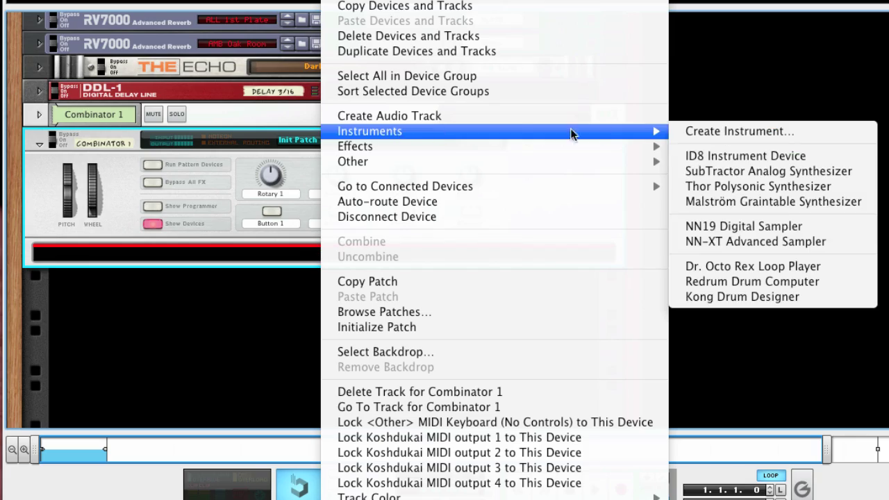
pyautogui.click(747, 171)
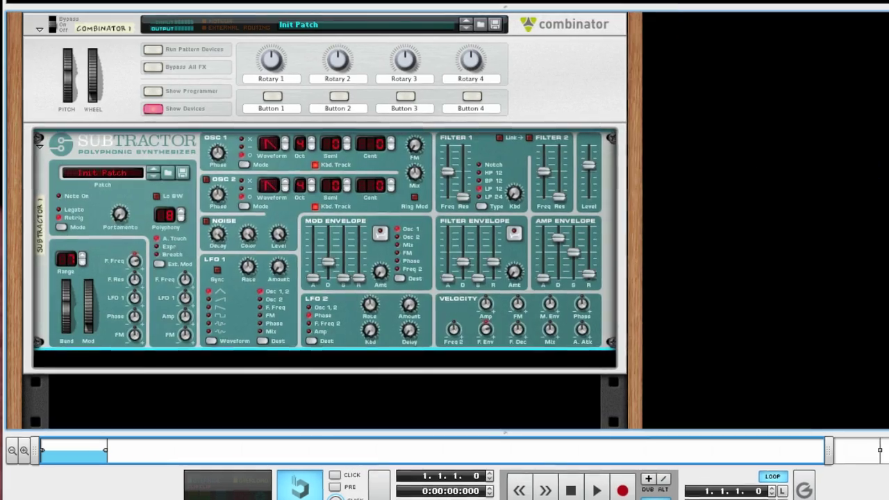
pyautogui.rightClick(235, 240)
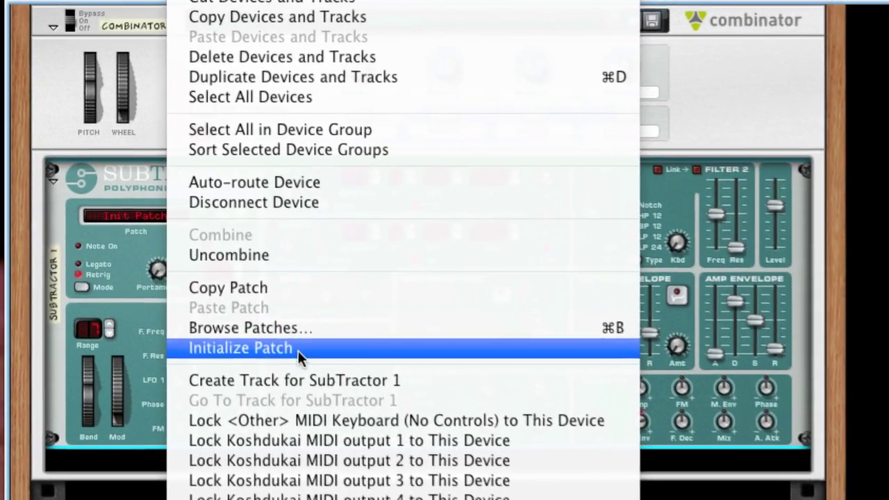
# Reset the SubTractor to its Init patch and pick SubTractor 1 for the Combinator's modulation routing.
pyautogui.click(234, 285)
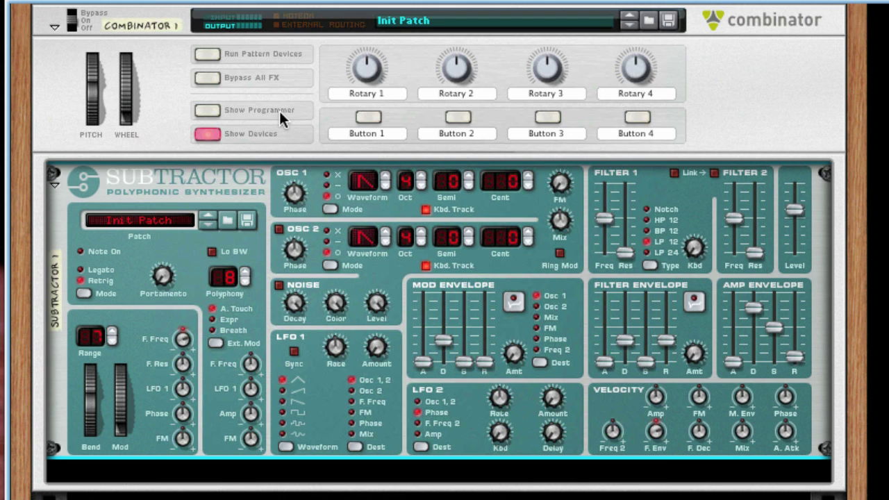
pyautogui.click(202, 111)
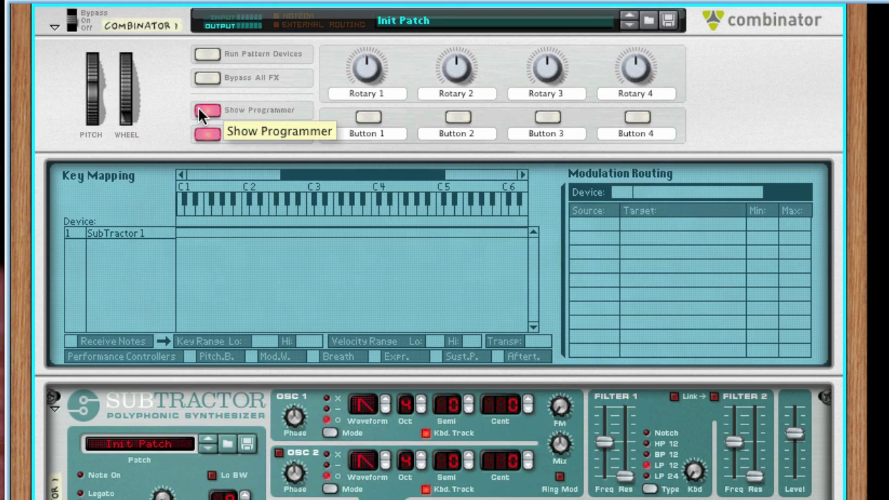
pyautogui.click(136, 228)
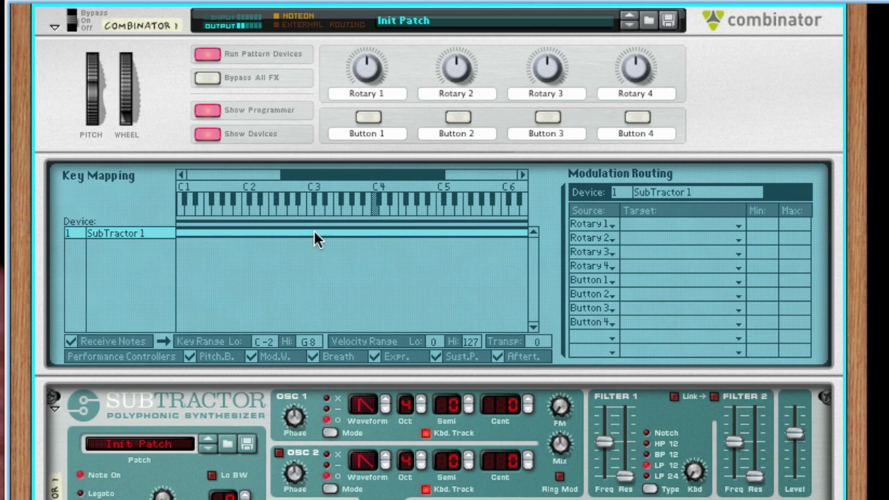
# Label the first two Combinator rotaries Tone 1 and Tone 2.
pyautogui.scroll(1, 575, 94)
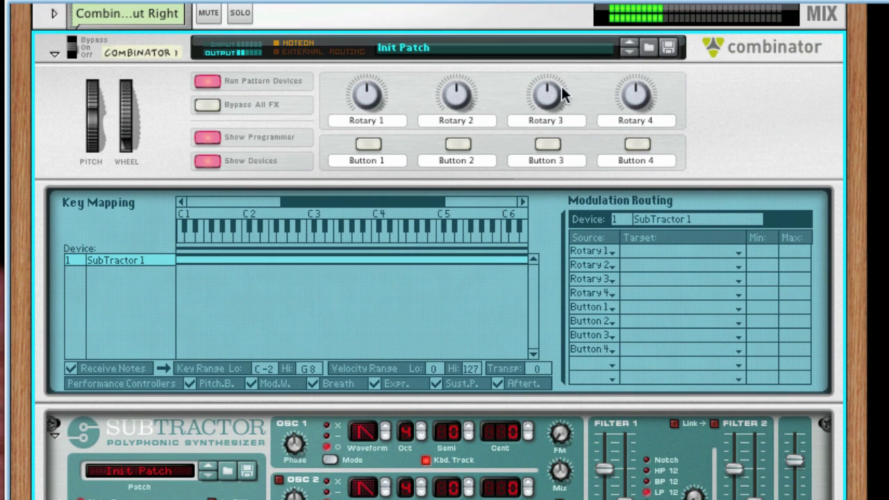
pyautogui.doubleClick(388, 120)
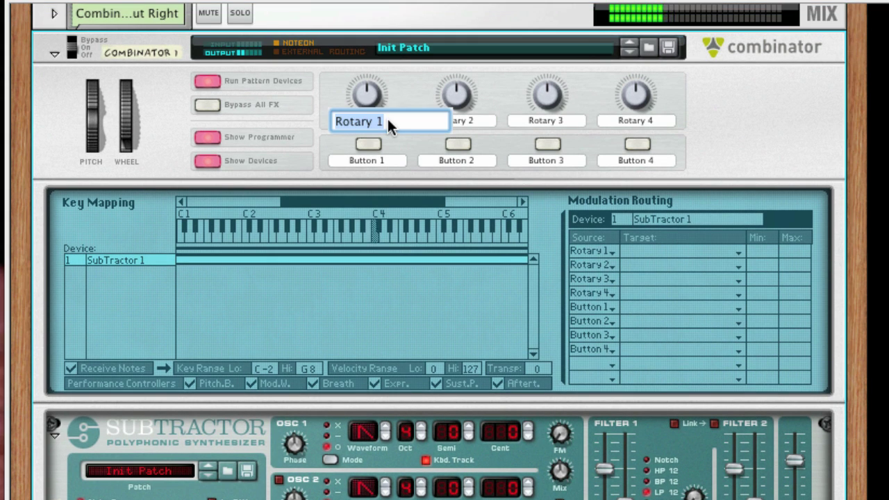
pyautogui.write('Tone 1')
pyautogui.press('Return')
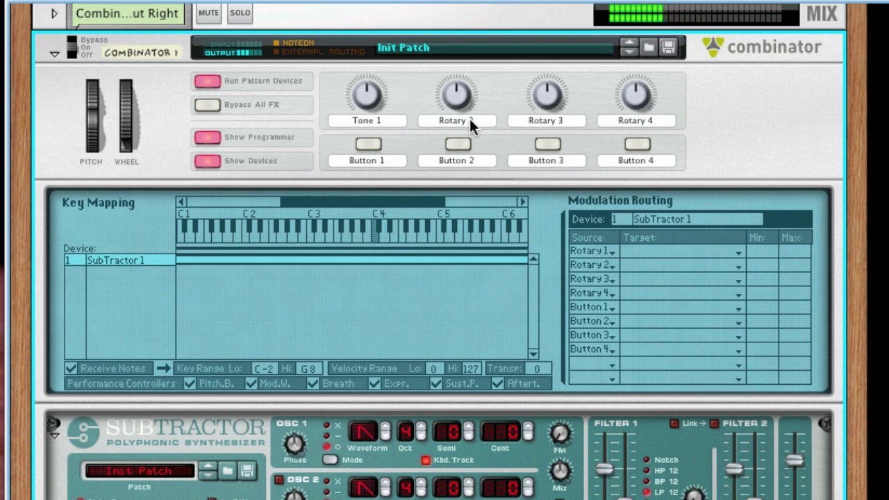
pyautogui.doubleClick(469, 120)
pyautogui.write('Tone 2')
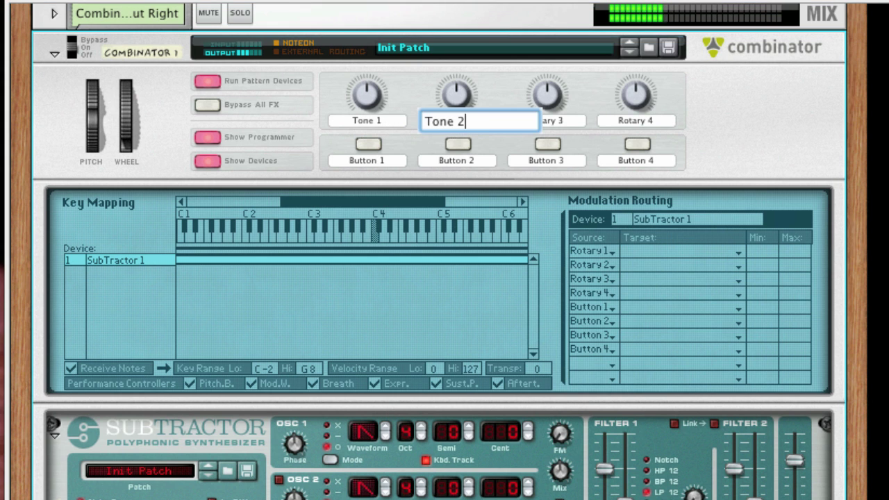
pyautogui.press('Tab')
# Label the third and fourth rotaries Fast<->Slow and Dark<->Bright.
pyautogui.write('Fast<-->Slow')
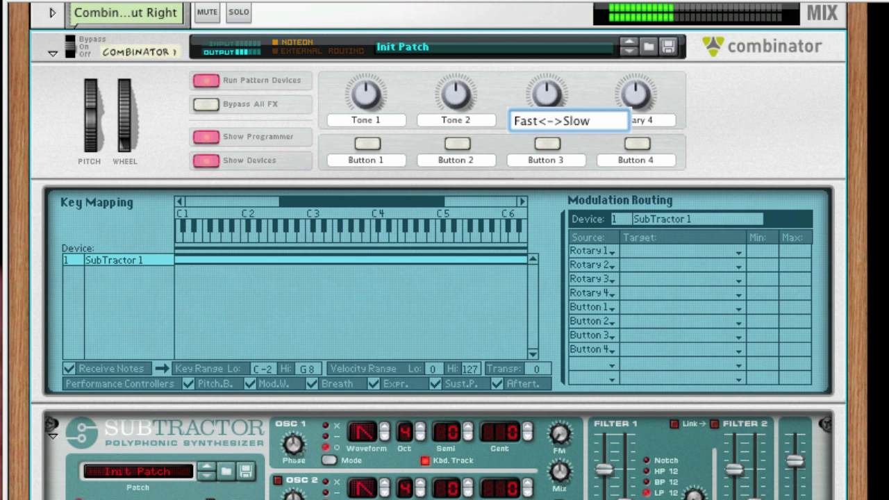
pyautogui.press('Return')
pyautogui.doubleClick(650, 118)
pyautogui.write('Dark<->Bright')
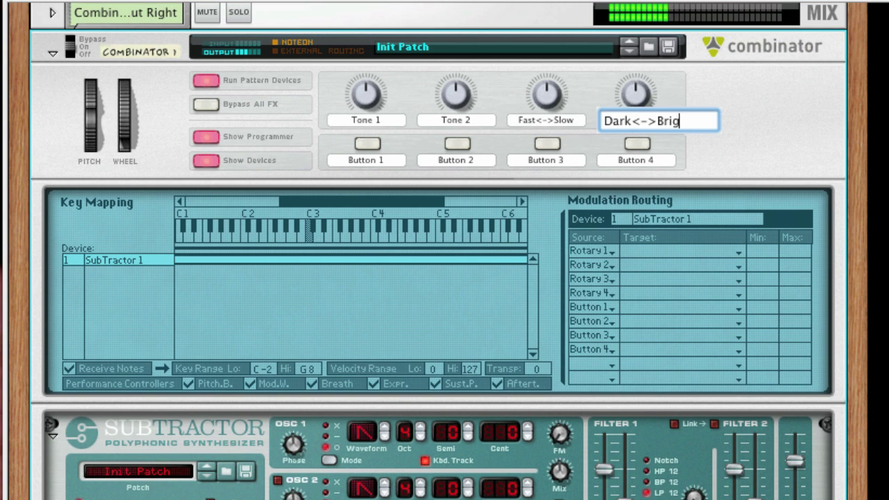
pyautogui.press('Return')
pyautogui.click(680, 249)
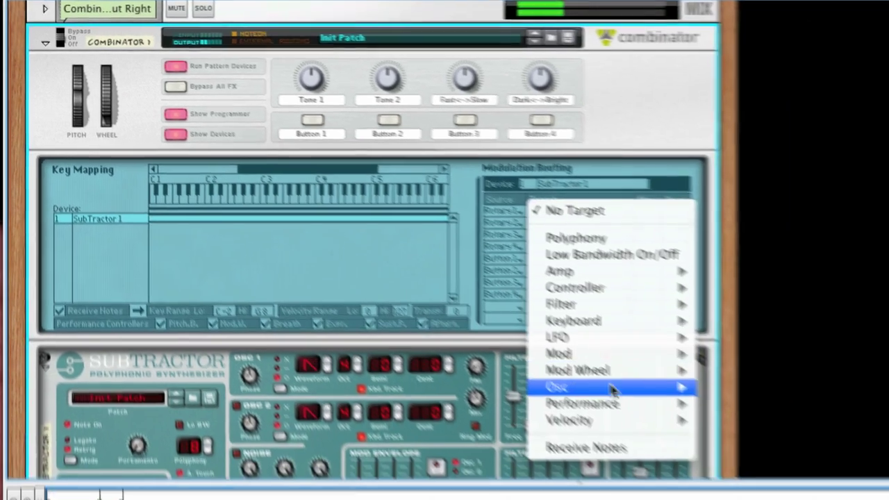
# Route Rotary 1 to Osc1 Wave and Rotary 2 to Osc2 Wave, then try the Tone 1 knob.
pyautogui.moveTo(611, 390)
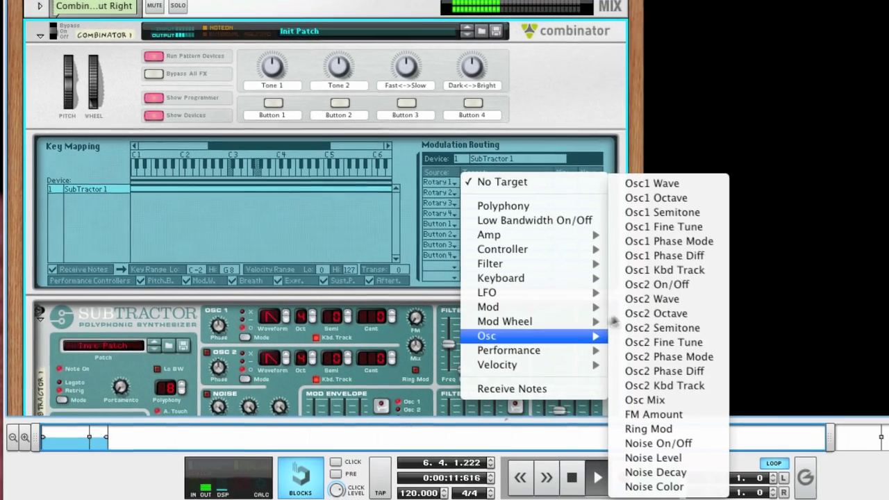
pyautogui.click(794, 209)
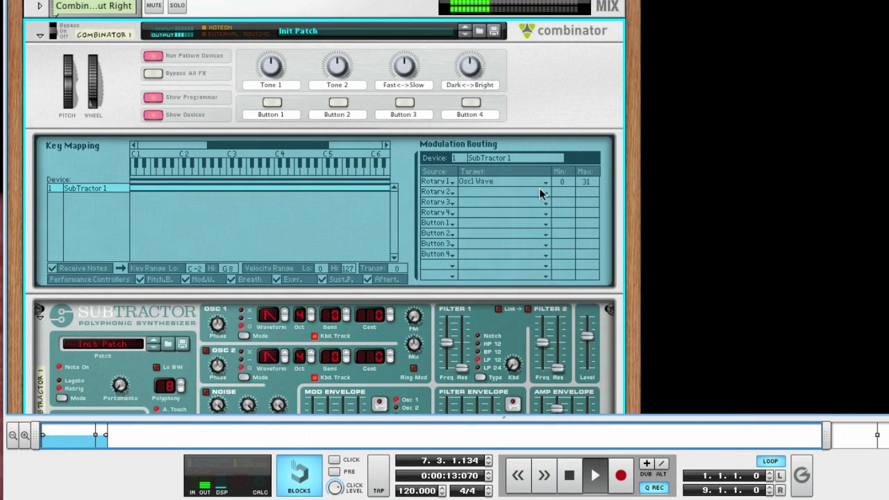
pyautogui.click(470, 191)
pyautogui.moveTo(557, 343)
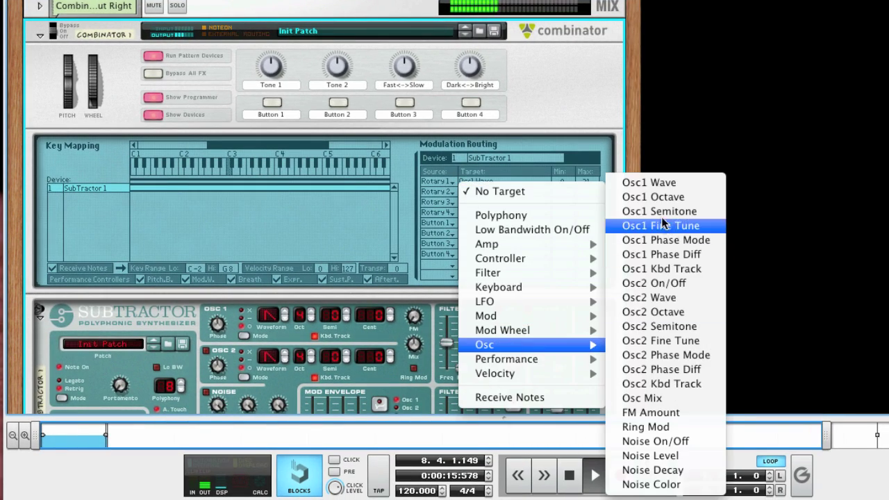
pyautogui.click(649, 298)
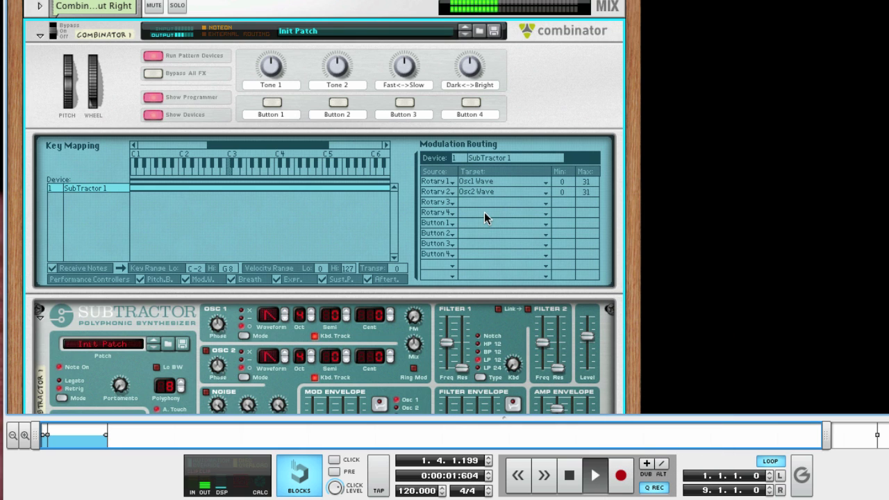
pyautogui.moveTo(265, 75); pyautogui.dragTo(265, 82)
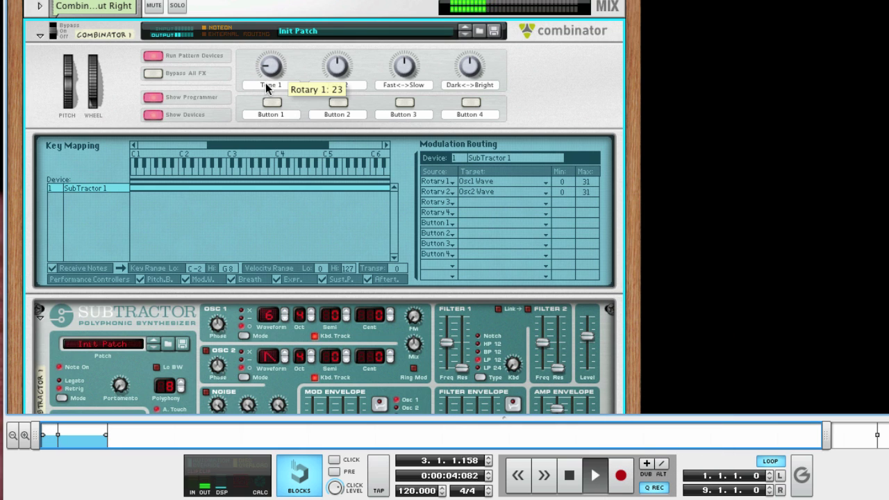
# Route Button 2 to Osc2 On/Off.
pyautogui.click(481, 232)
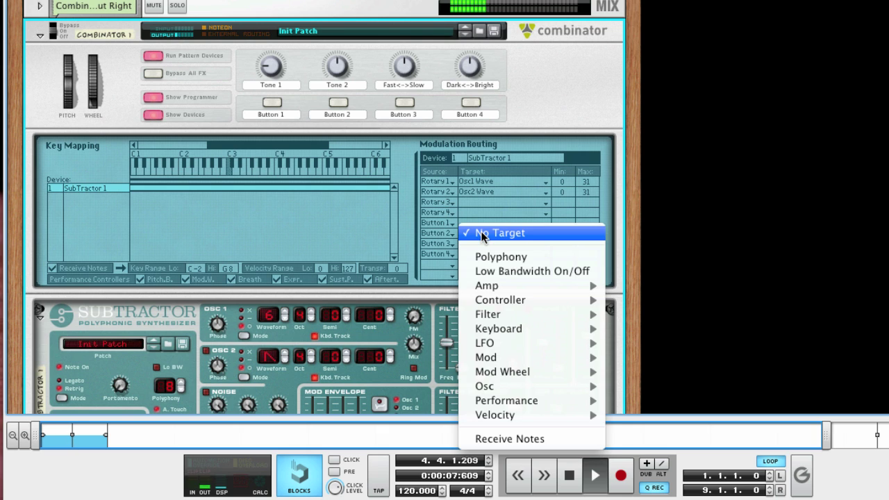
pyautogui.moveTo(499, 388)
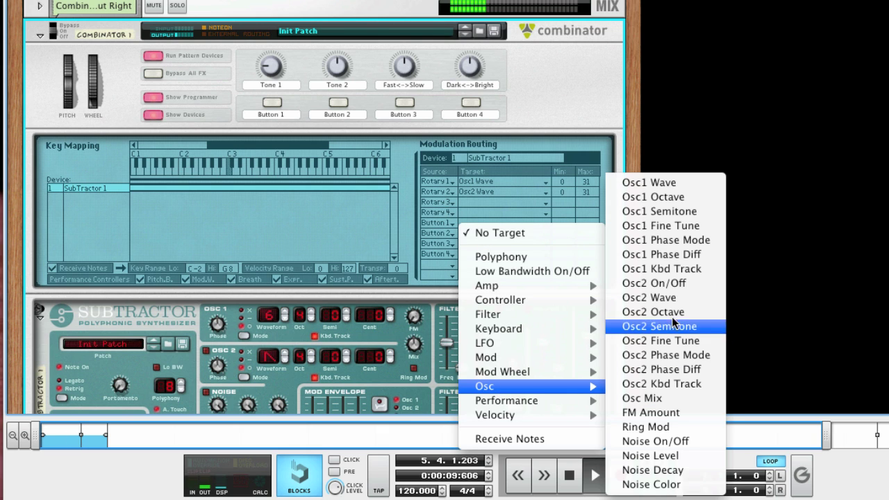
pyautogui.click(664, 283)
# Switch Button 2 on, relabel it 'Tone 2 On', and turn Tone 2 to 41 for Osc2 waveform 11.
pyautogui.click(332, 102)
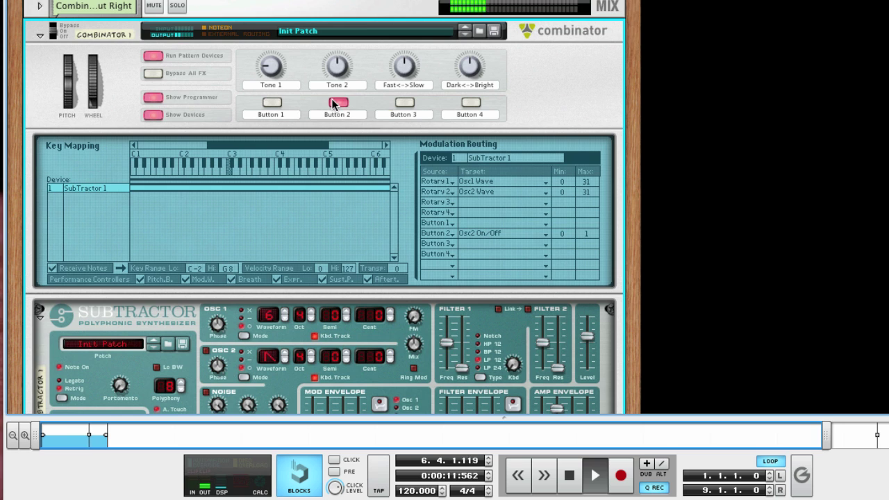
pyautogui.moveTo(337, 72); pyautogui.dragTo(333, 86)
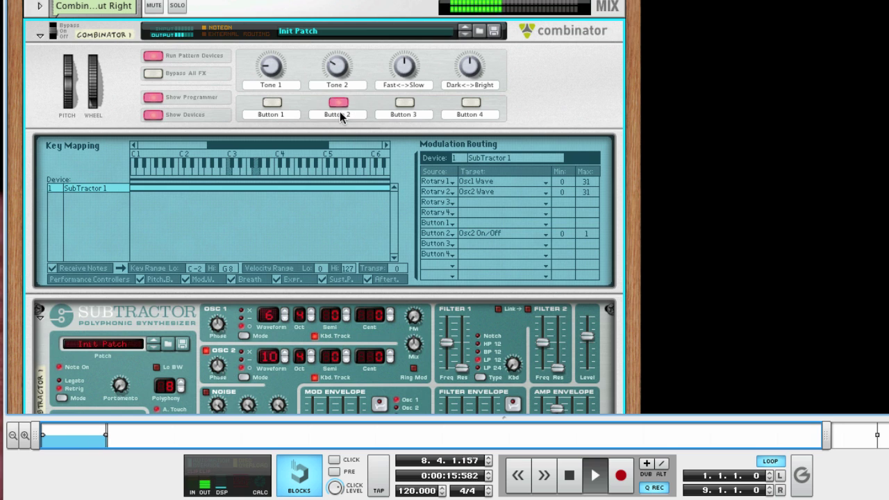
pyautogui.doubleClick(340, 113)
pyautogui.write('Tone')
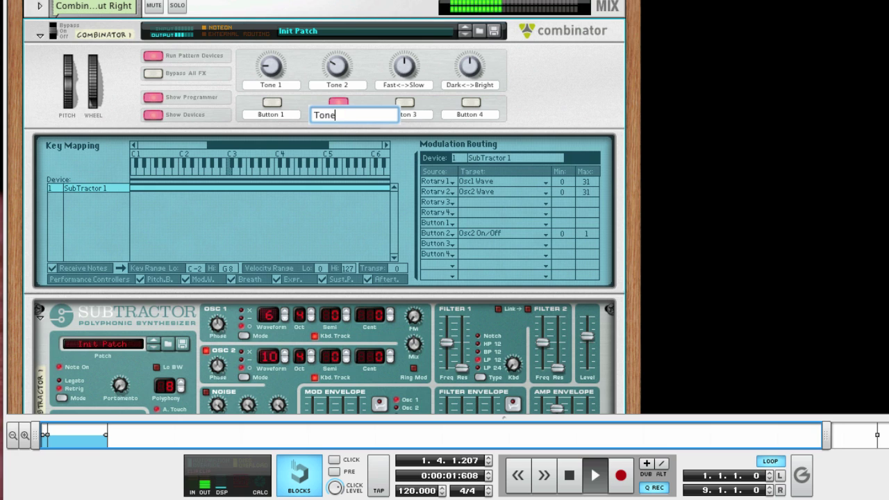
pyautogui.write(' 2 On')
pyautogui.press('Return')
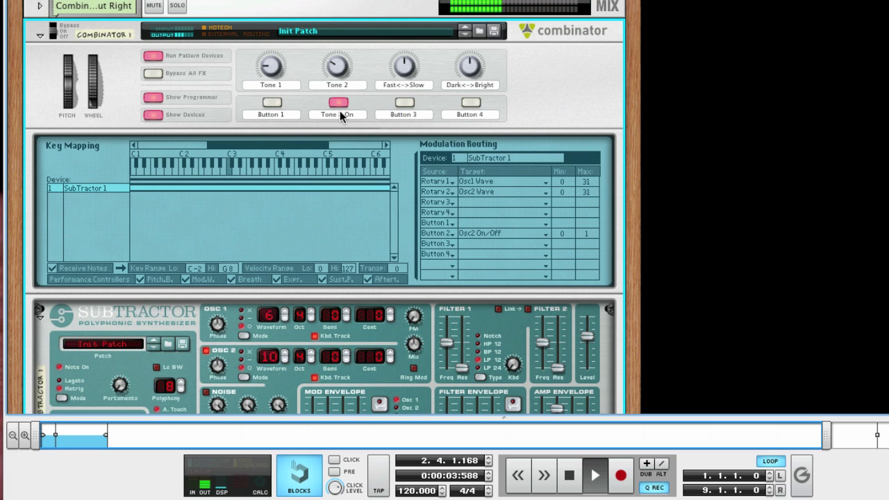
pyautogui.moveTo(337, 68); pyautogui.dragTo(336, 62)
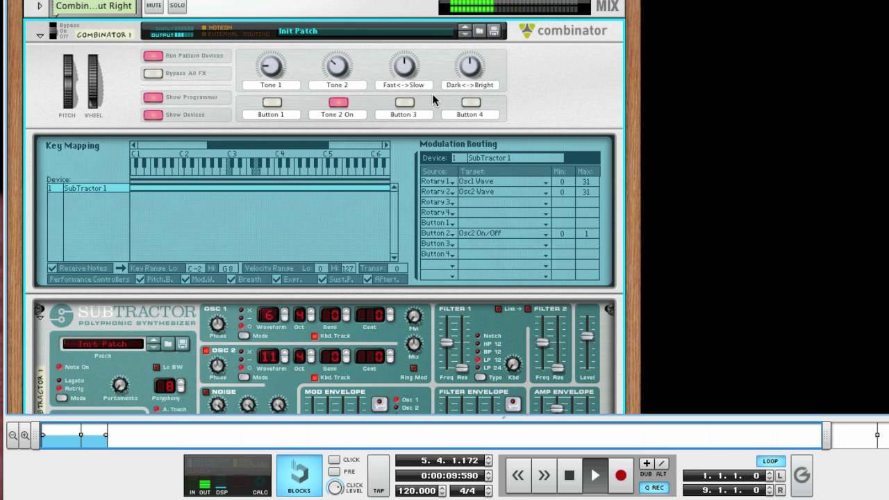
# Route Rotary 3 to Amp Env Attack and test the Fast<->Slow knob.
pyautogui.click(475, 203)
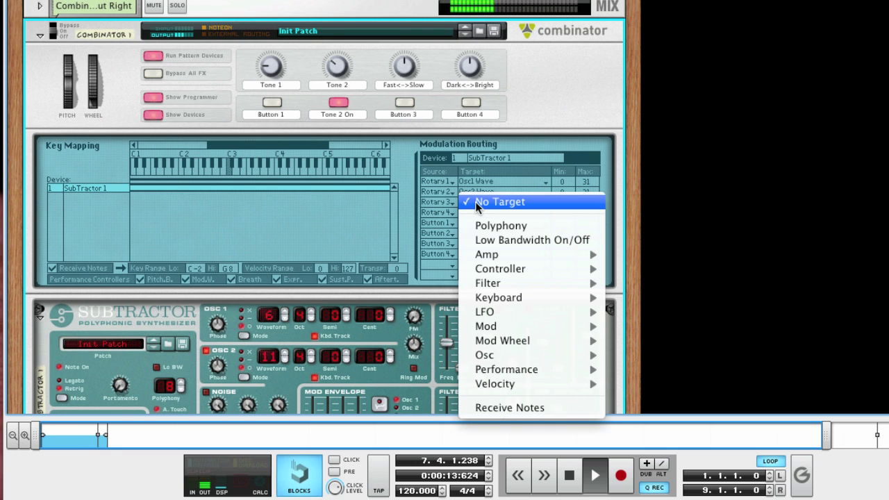
pyautogui.moveTo(503, 253)
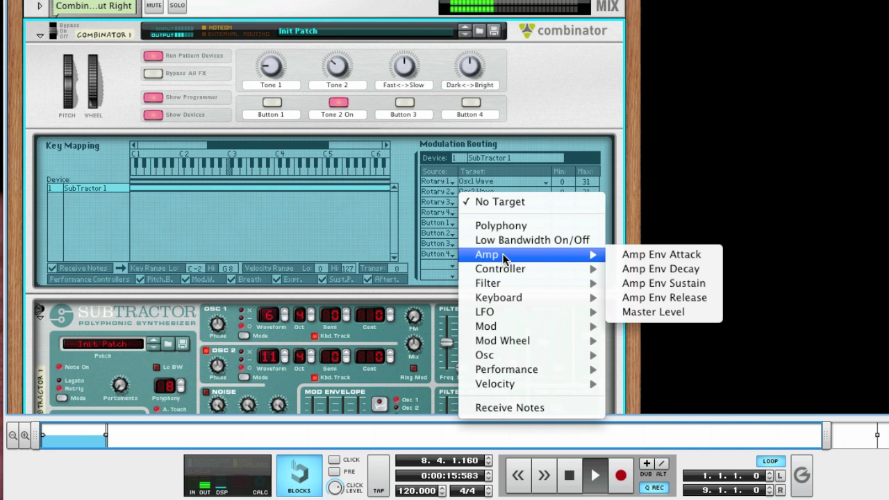
pyautogui.click(660, 250)
pyautogui.moveTo(406, 67); pyautogui.dragTo(410, 88)
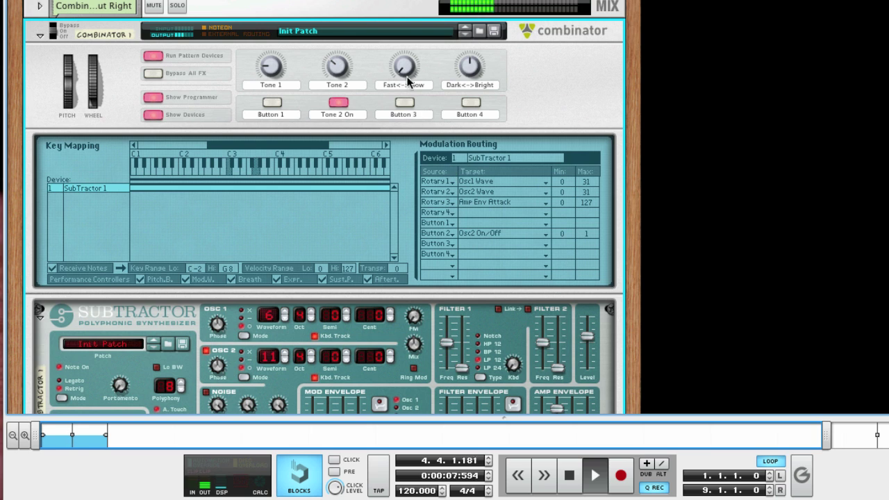
# Add a second Rotary 3 routing row targeting Amp Env Release, and turn Fast<->Slow to 42.
pyautogui.click(439, 263)
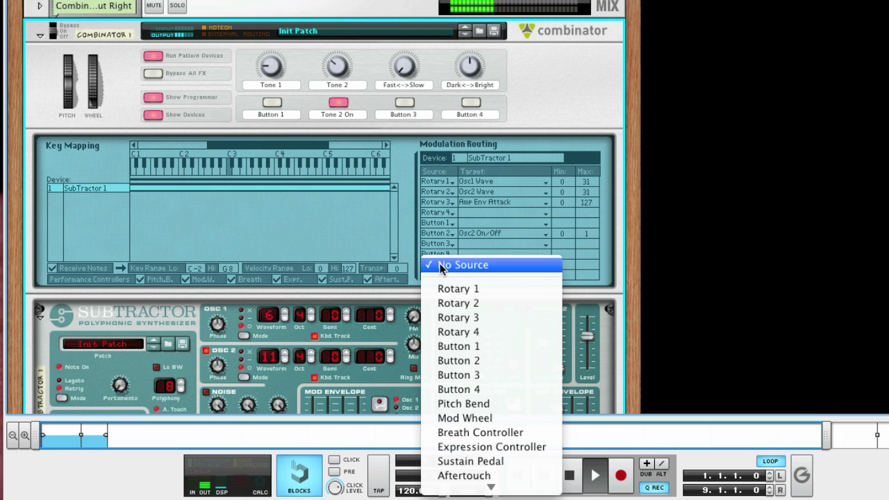
pyautogui.click(464, 316)
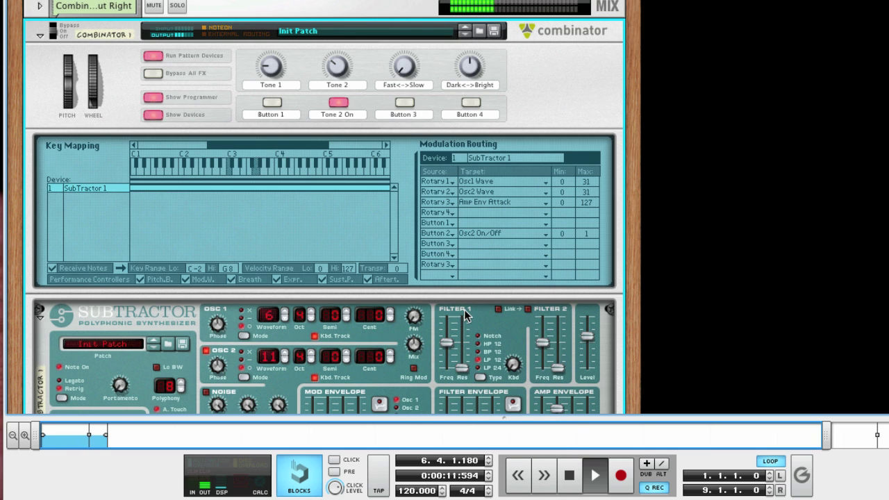
pyautogui.click(475, 263)
pyautogui.moveTo(508, 317)
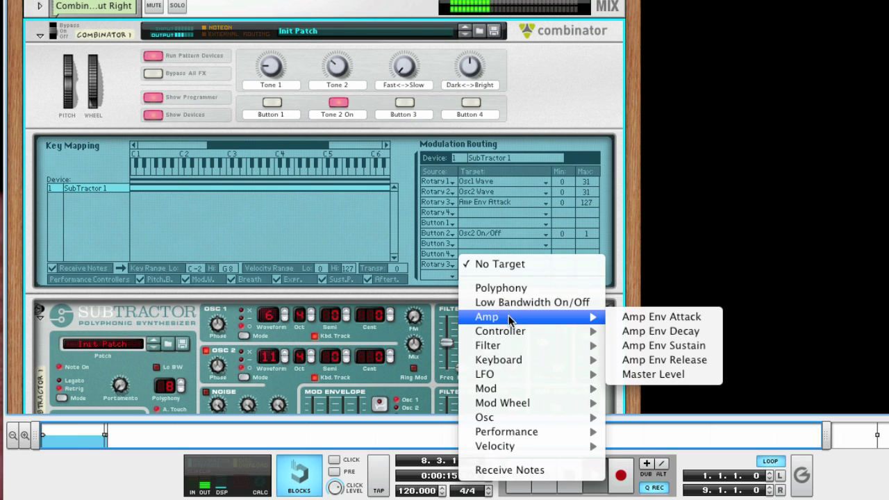
pyautogui.click(687, 357)
pyautogui.moveTo(398, 64)
pyautogui.mouseDown()
pyautogui.moveTo(402, 35)
pyautogui.moveTo(412, 67)
pyautogui.mouseUp()
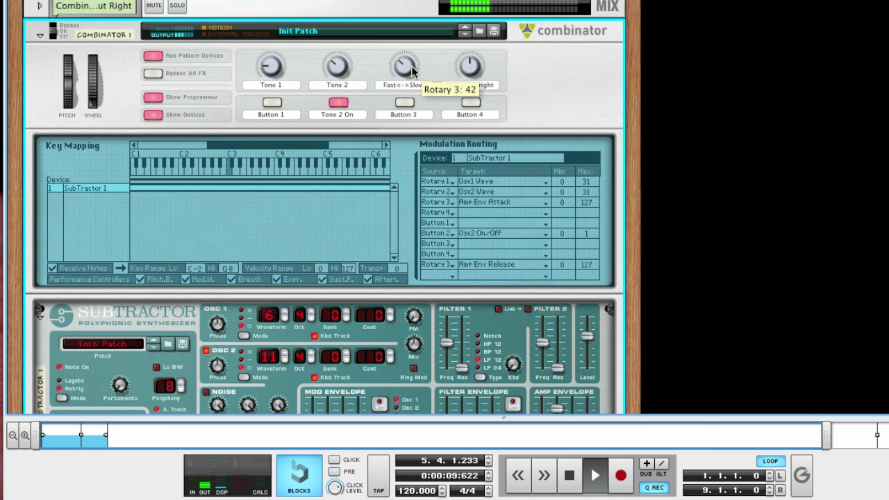
# Route Rotary 4 to the SubTractor's Filter Freq and sweep the Dark<->Bright knob.
pyautogui.click(489, 216)
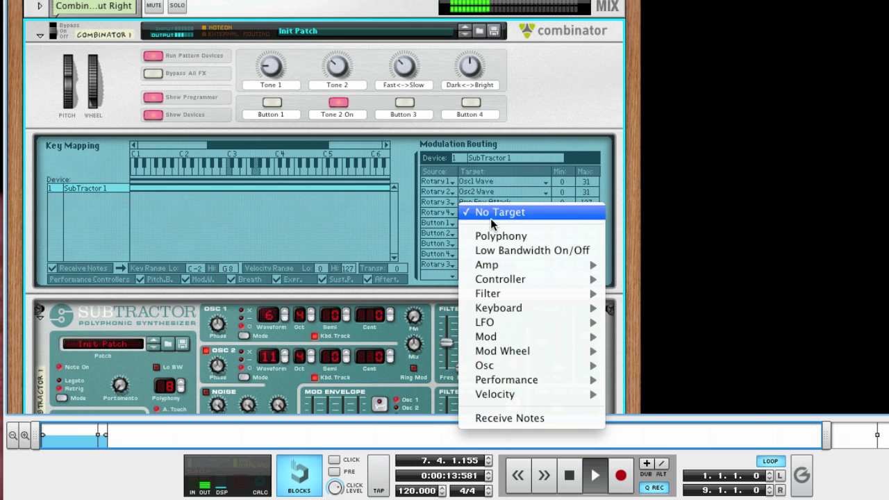
pyautogui.moveTo(511, 295)
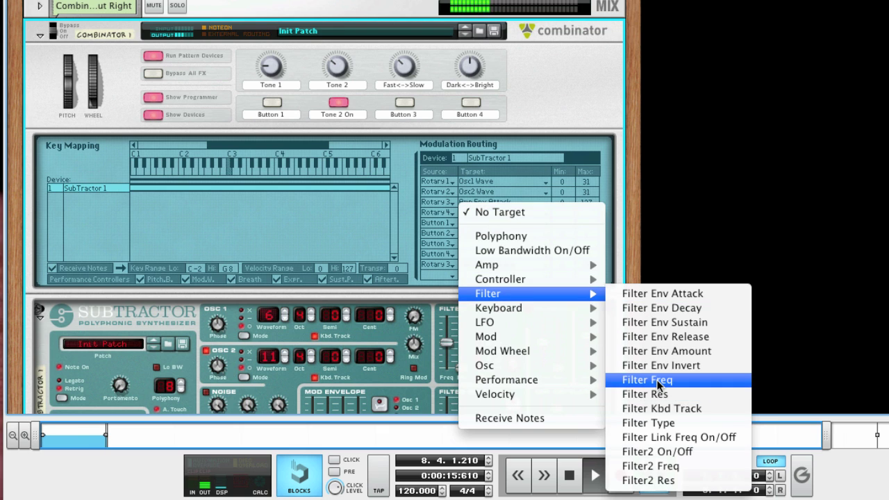
pyautogui.click(657, 381)
pyautogui.moveTo(475, 69)
pyautogui.mouseDown()
pyautogui.moveTo(475, 90)
pyautogui.moveTo(474, 48)
pyautogui.moveTo(478, 80)
pyautogui.moveTo(471, 67)
pyautogui.mouseUp()
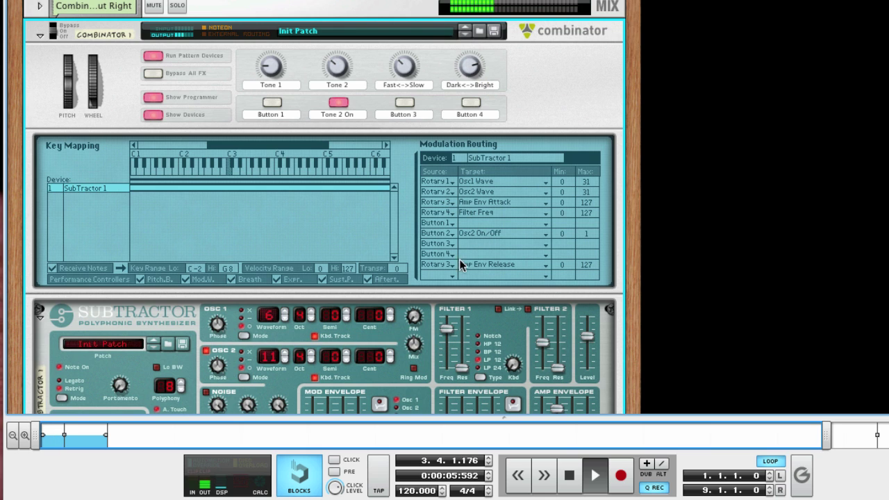
# Add a Rotary 4 routing row targeting Filter Res, ranging inverted from 114 to 36.
pyautogui.click(439, 274)
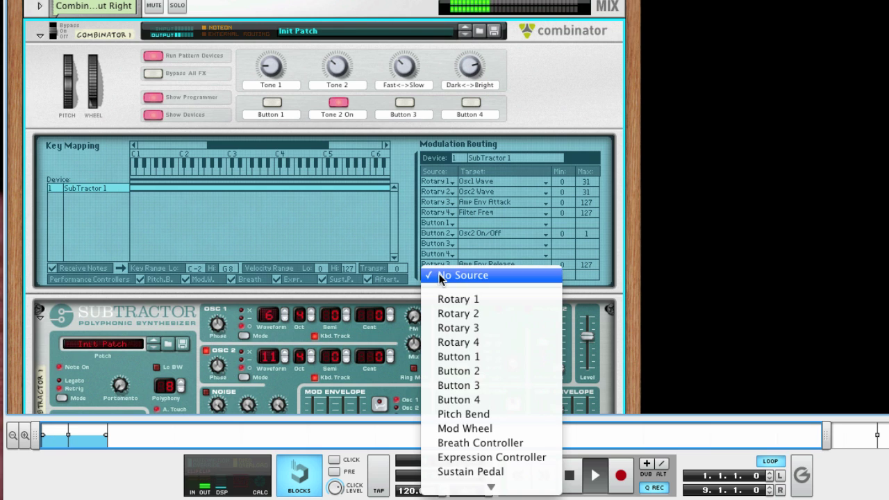
pyautogui.click(468, 343)
pyautogui.click(501, 273)
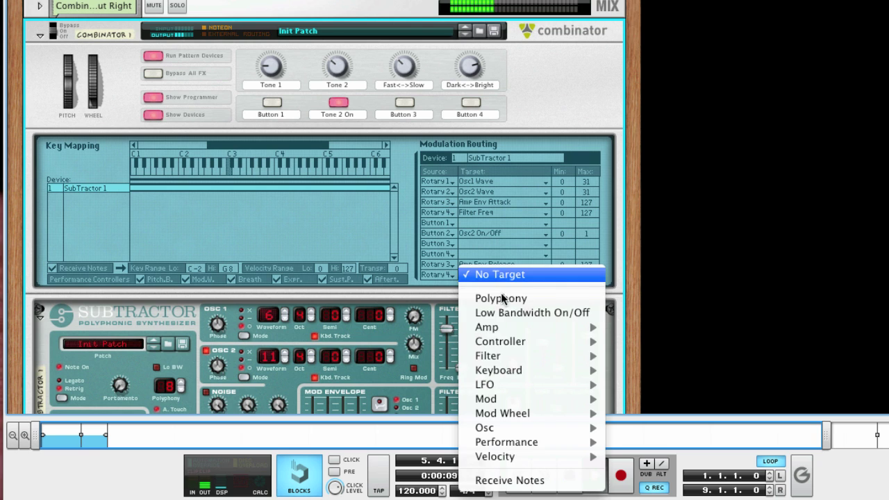
pyautogui.moveTo(509, 355)
pyautogui.click(646, 398)
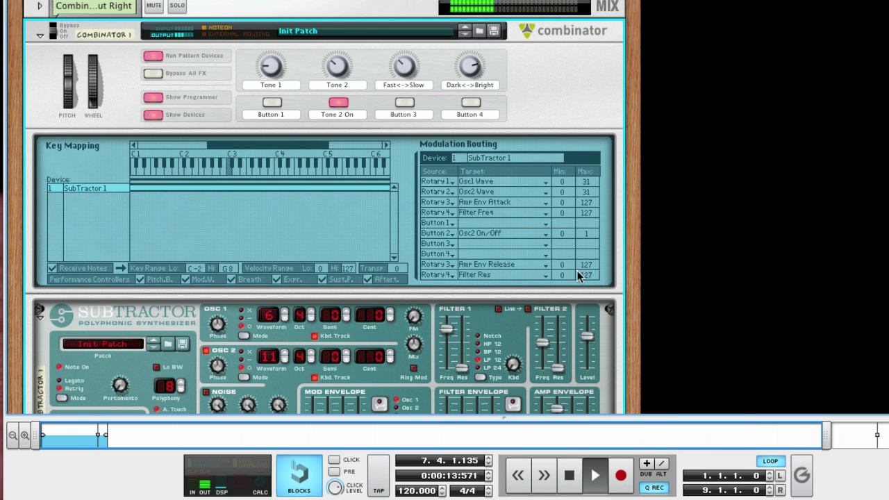
pyautogui.moveTo(561, 277); pyautogui.dragTo(567, 242)
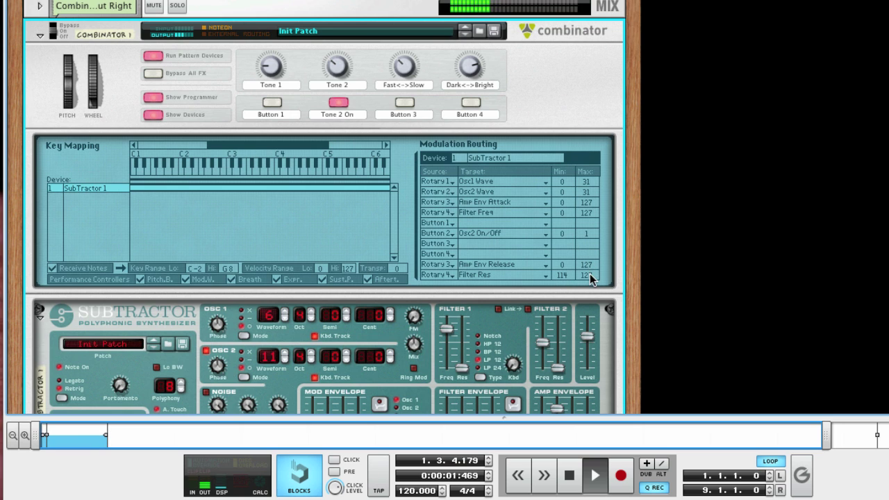
pyautogui.moveTo(467, 74)
pyautogui.mouseDown()
pyautogui.moveTo(471, 93)
pyautogui.moveTo(469, 69)
pyautogui.moveTo(472, 83)
pyautogui.mouseUp()
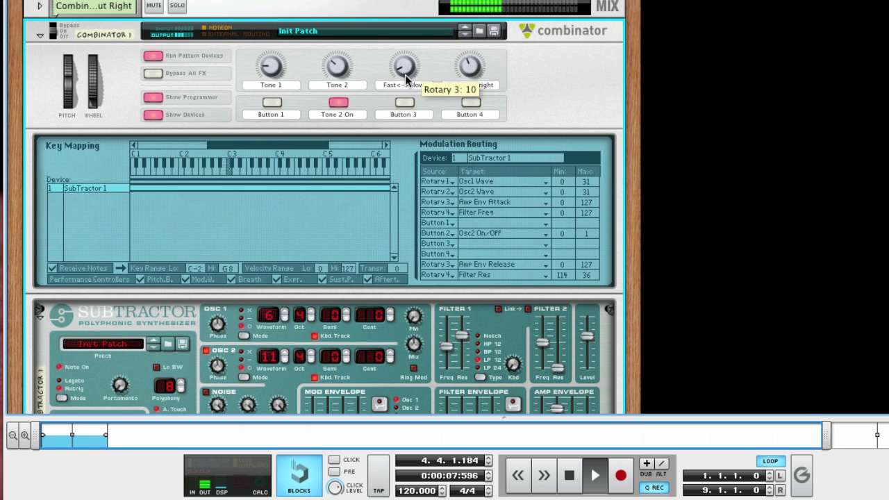
# Set Button 1's modulation target to Osc1 Octave.
pyautogui.click(480, 223)
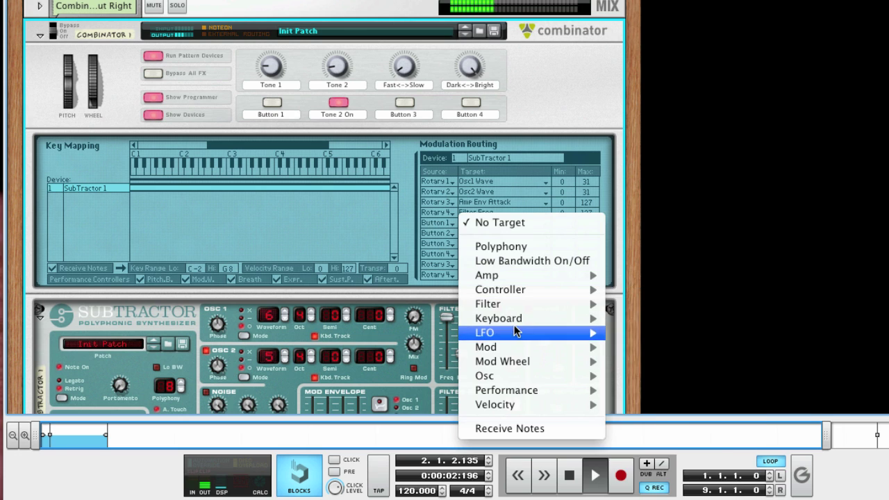
pyautogui.moveTo(517, 376)
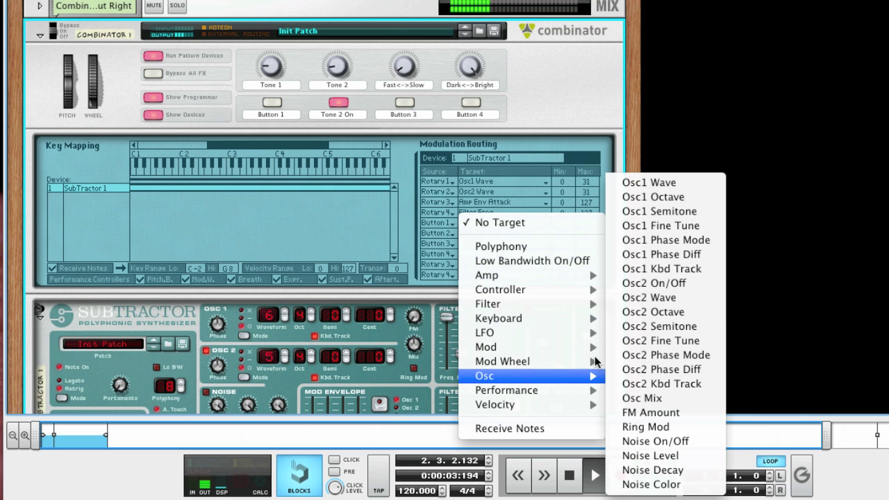
pyautogui.click(666, 198)
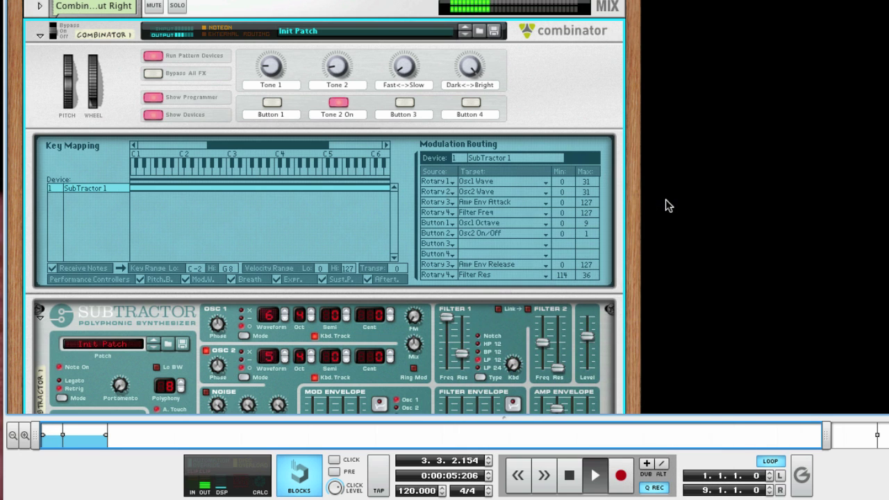
# Have Button 3 control LFO1 Amount and send SubTractor's LFO 1 to filter frequency.
pyautogui.click(471, 244)
pyautogui.moveTo(524, 355)
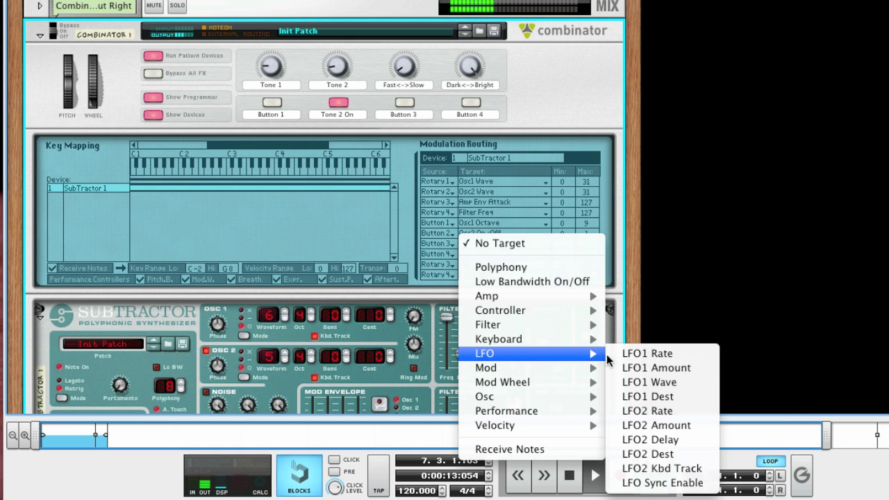
pyautogui.click(652, 368)
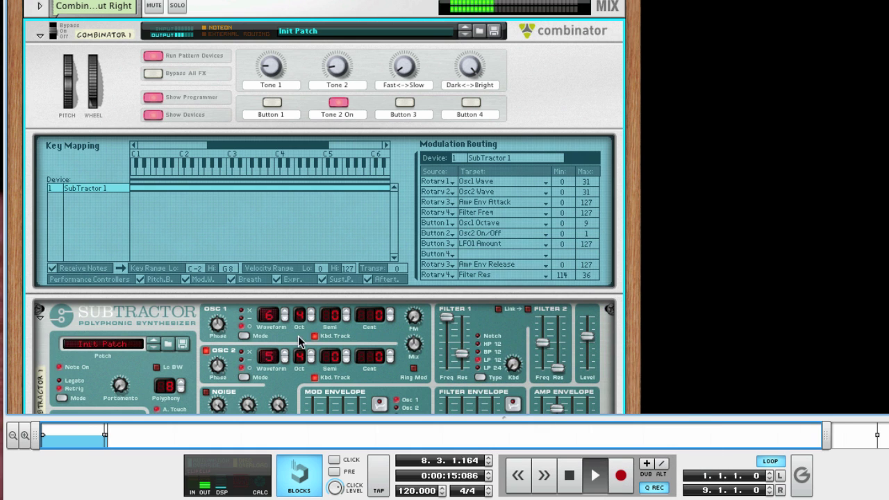
pyautogui.scroll(-5, 291, 335)
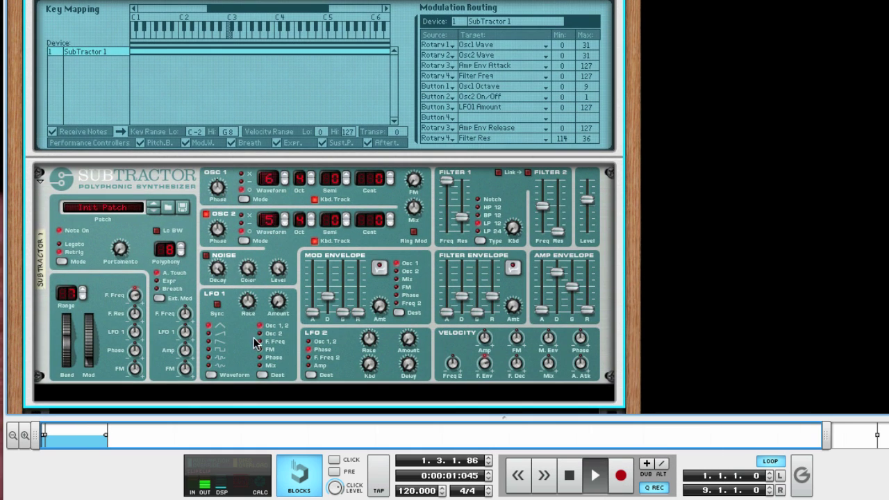
pyautogui.click(261, 342)
pyautogui.scroll(5, 470, 287)
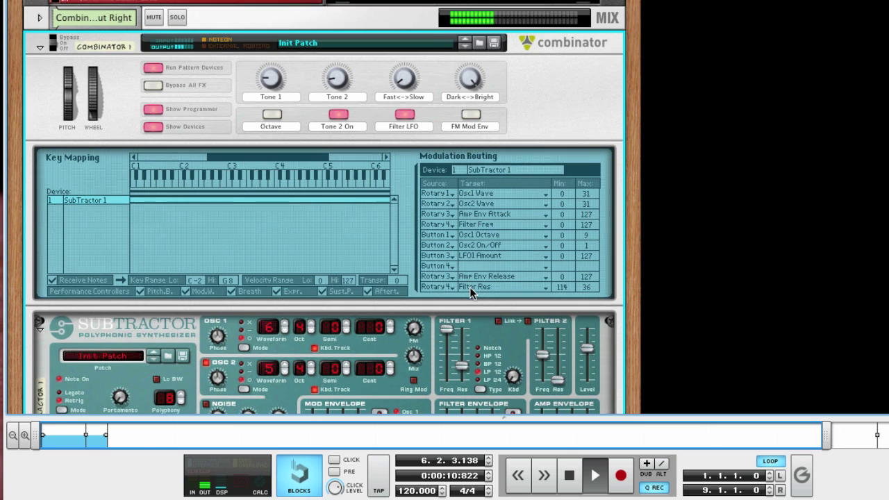
# Have Button 4 control Mod Env Gain and switch on the FM Mod Env.
pyautogui.click(476, 262)
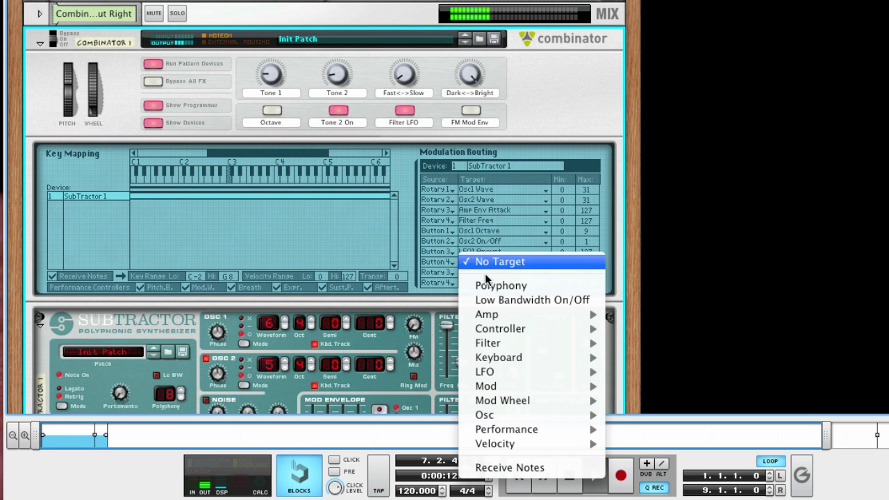
pyautogui.moveTo(526, 393)
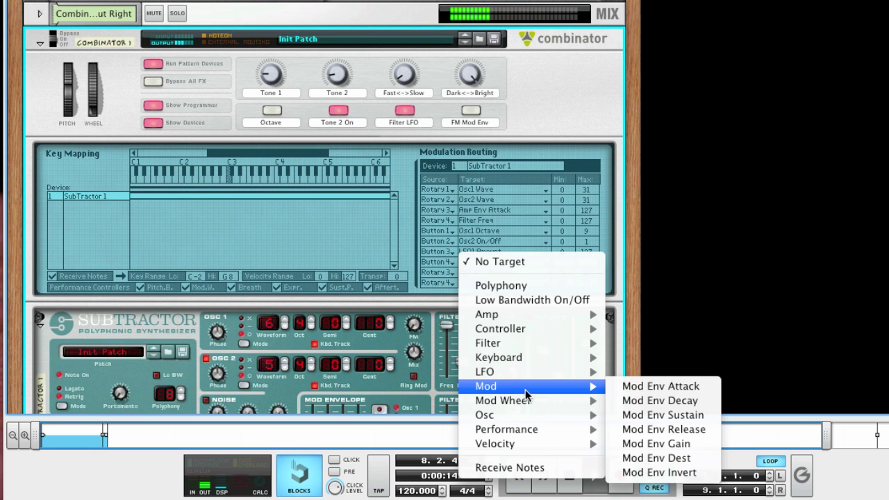
pyautogui.click(655, 443)
pyautogui.scroll(-1, 360, 382)
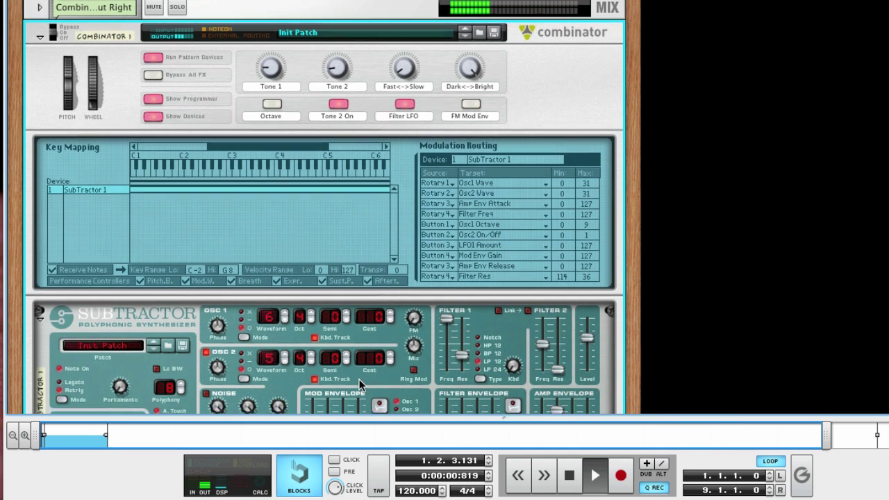
pyautogui.scroll(-4, 359, 379)
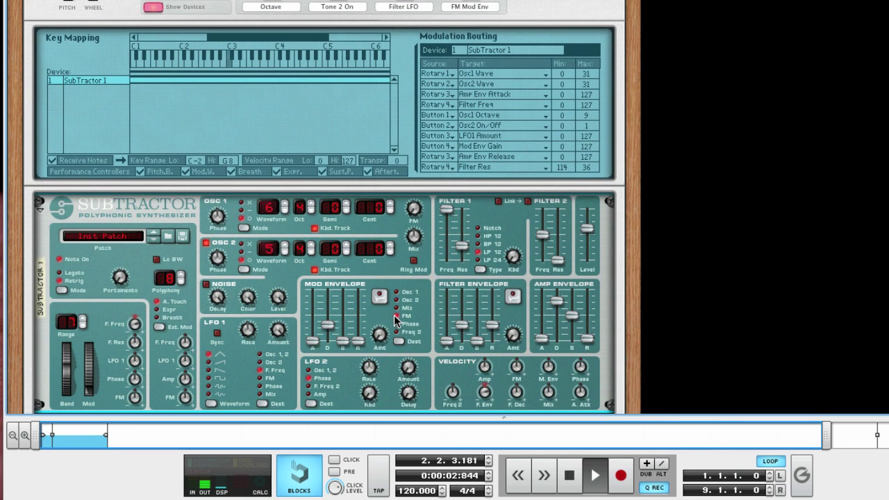
pyautogui.scroll(8, 485, 171)
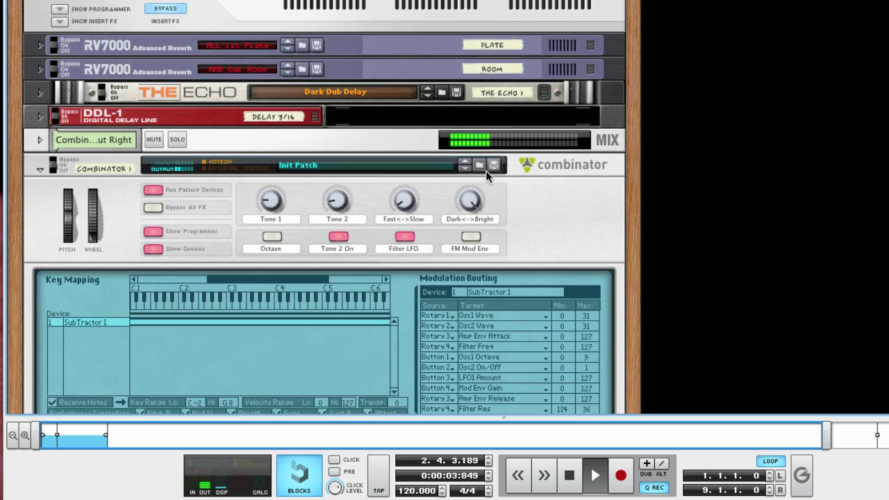
pyautogui.click(468, 235)
pyautogui.scroll(-8, 302, 285)
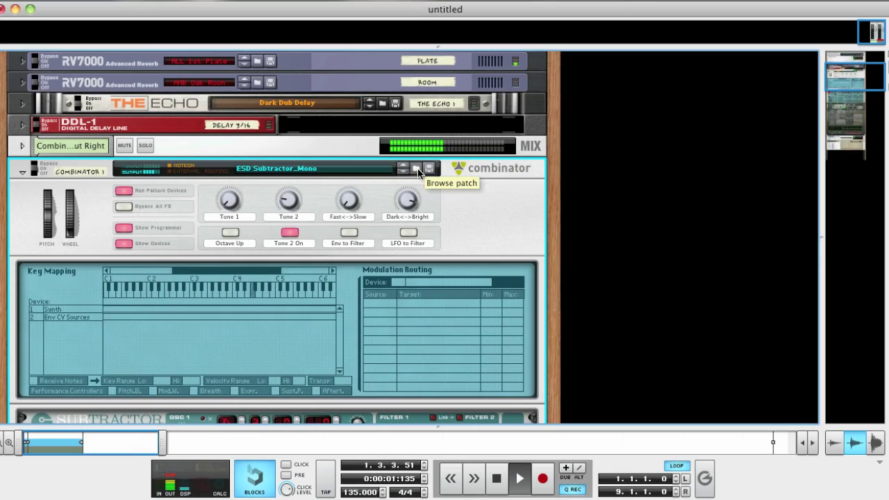
# Load the Easy Sound Designer patch ESD FM Pair Peak_Mono.cmb through the Combinator's patch browser.
pyautogui.click(441, 166)
pyautogui.click(196, 270)
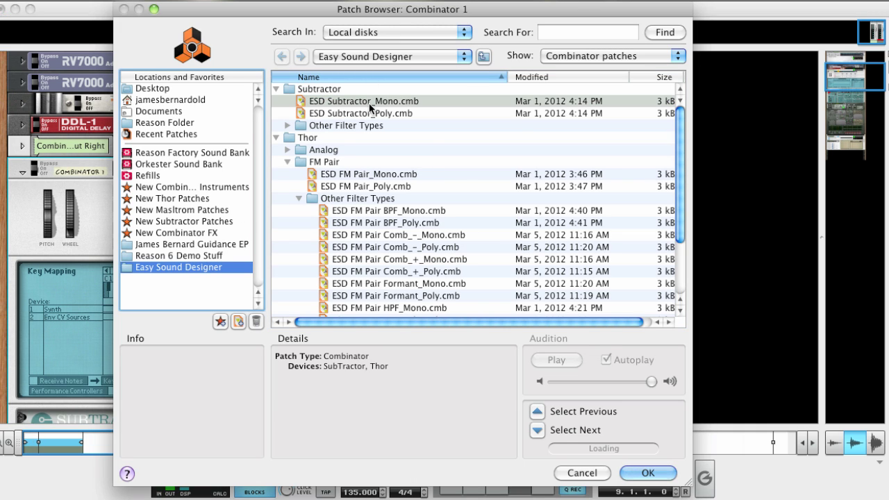
pyautogui.scroll(-3, 361, 174)
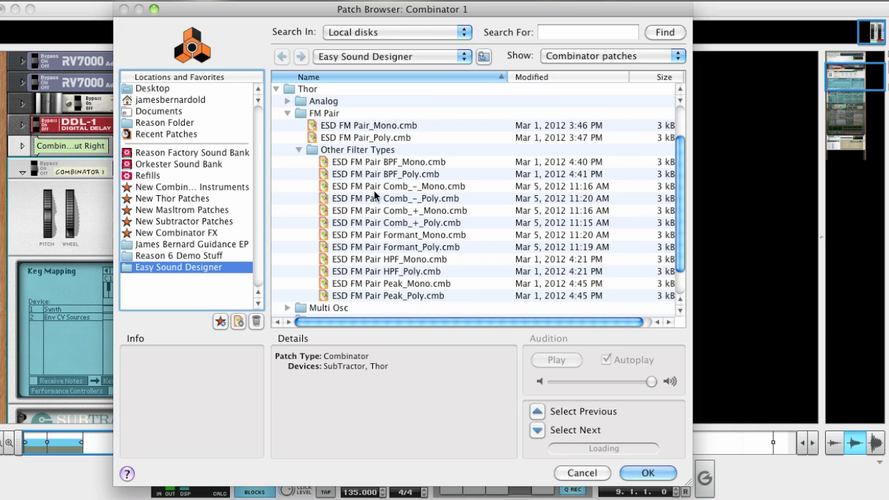
pyautogui.click(375, 284)
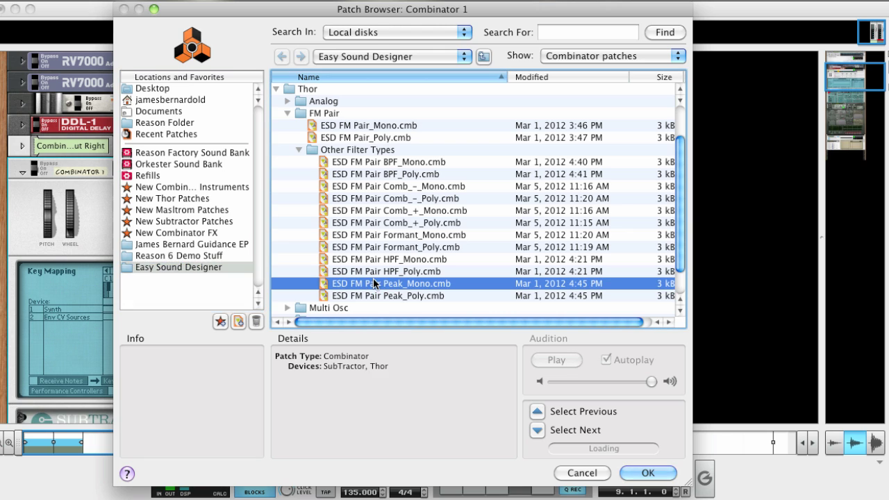
pyautogui.click(633, 472)
# Turn on Sub Osc On, then pick ESD FM Pair Formant_Mono from the patch name list.
pyautogui.moveTo(283, 202)
pyautogui.moveTo(350, 192)
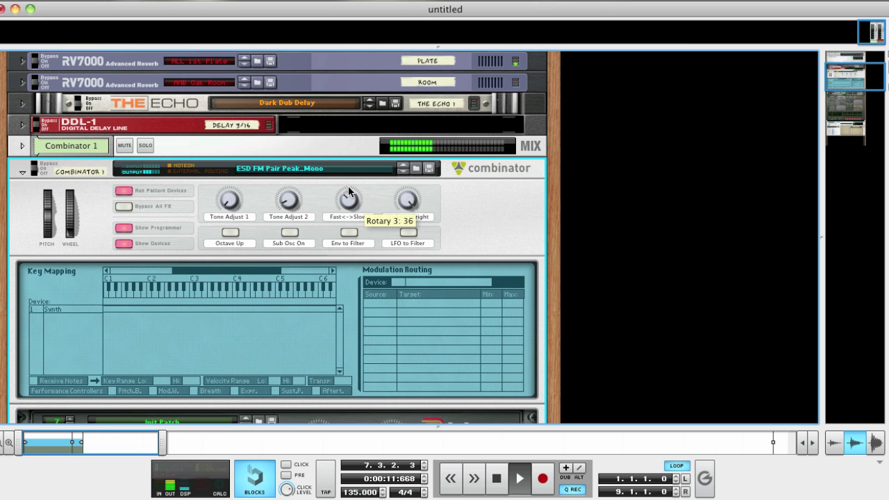
pyautogui.moveTo(413, 213)
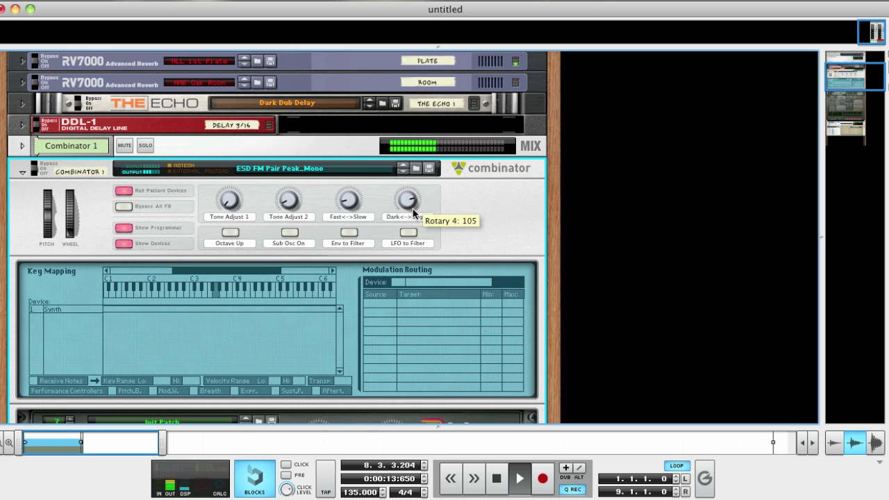
pyautogui.moveTo(345, 210)
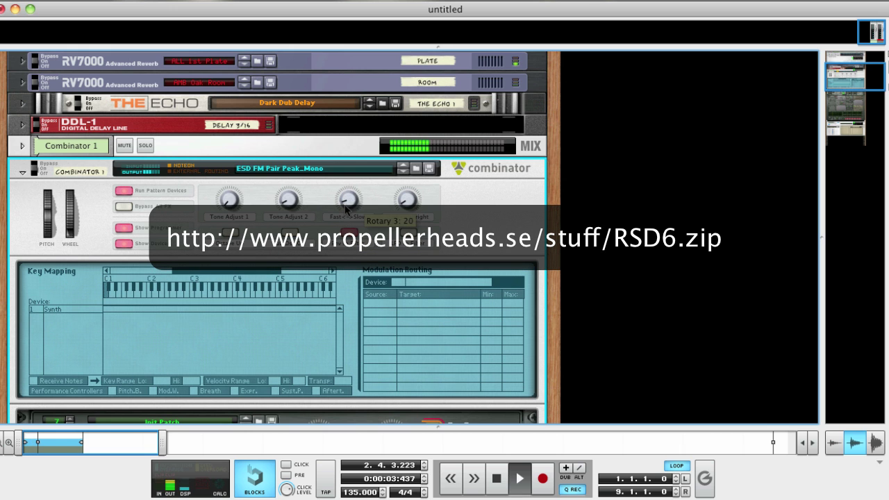
pyautogui.moveTo(228, 195)
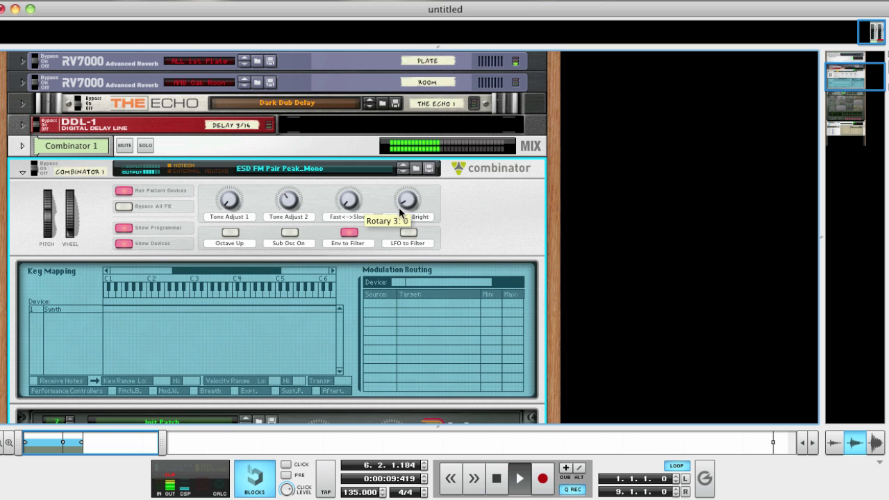
pyautogui.click(288, 233)
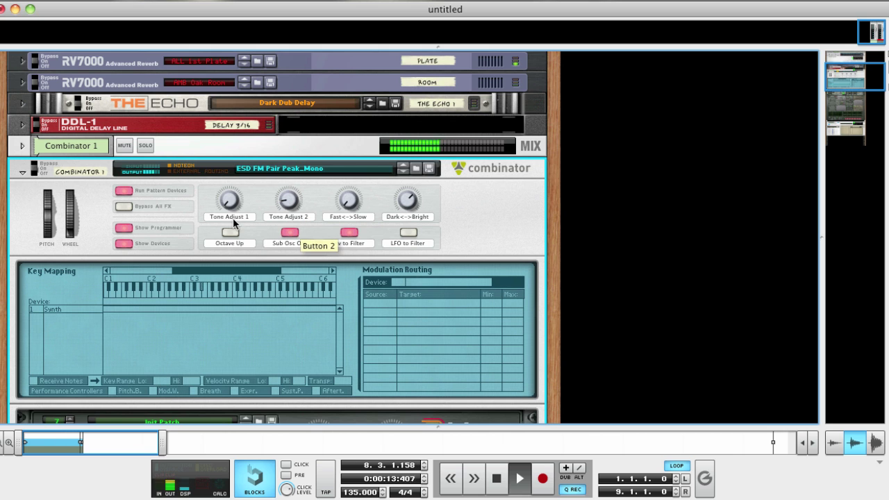
pyautogui.click(278, 168)
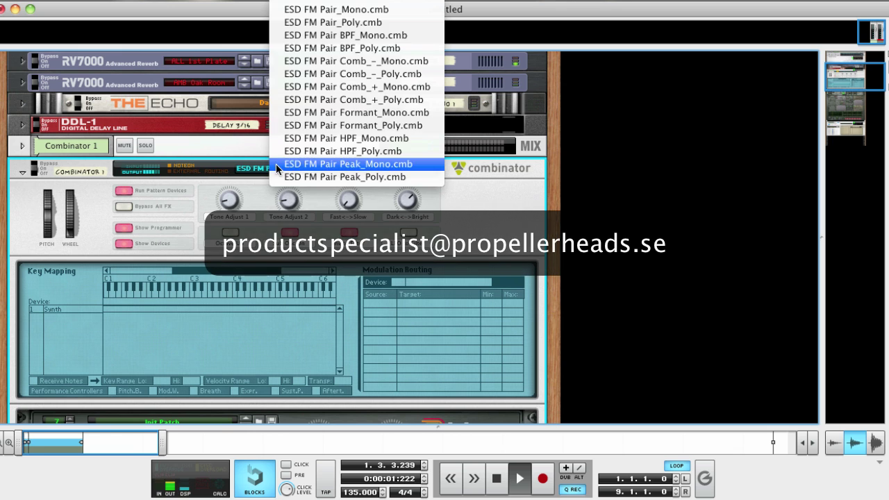
pyautogui.click(351, 113)
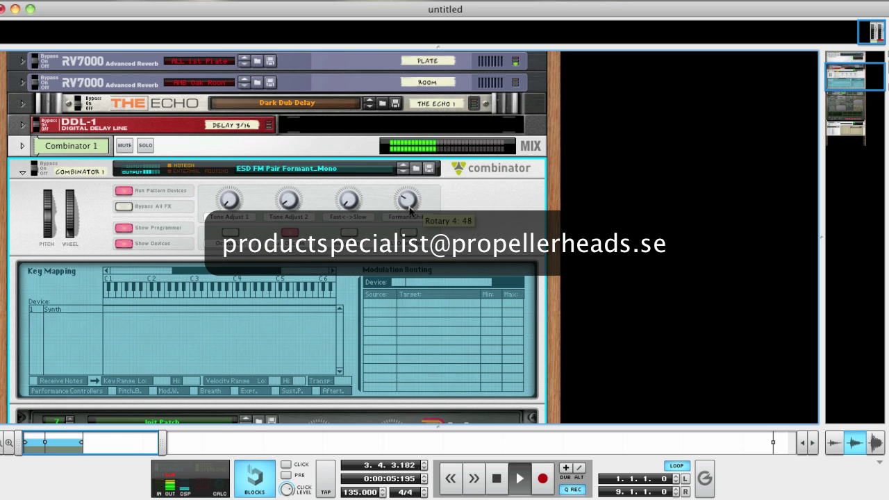